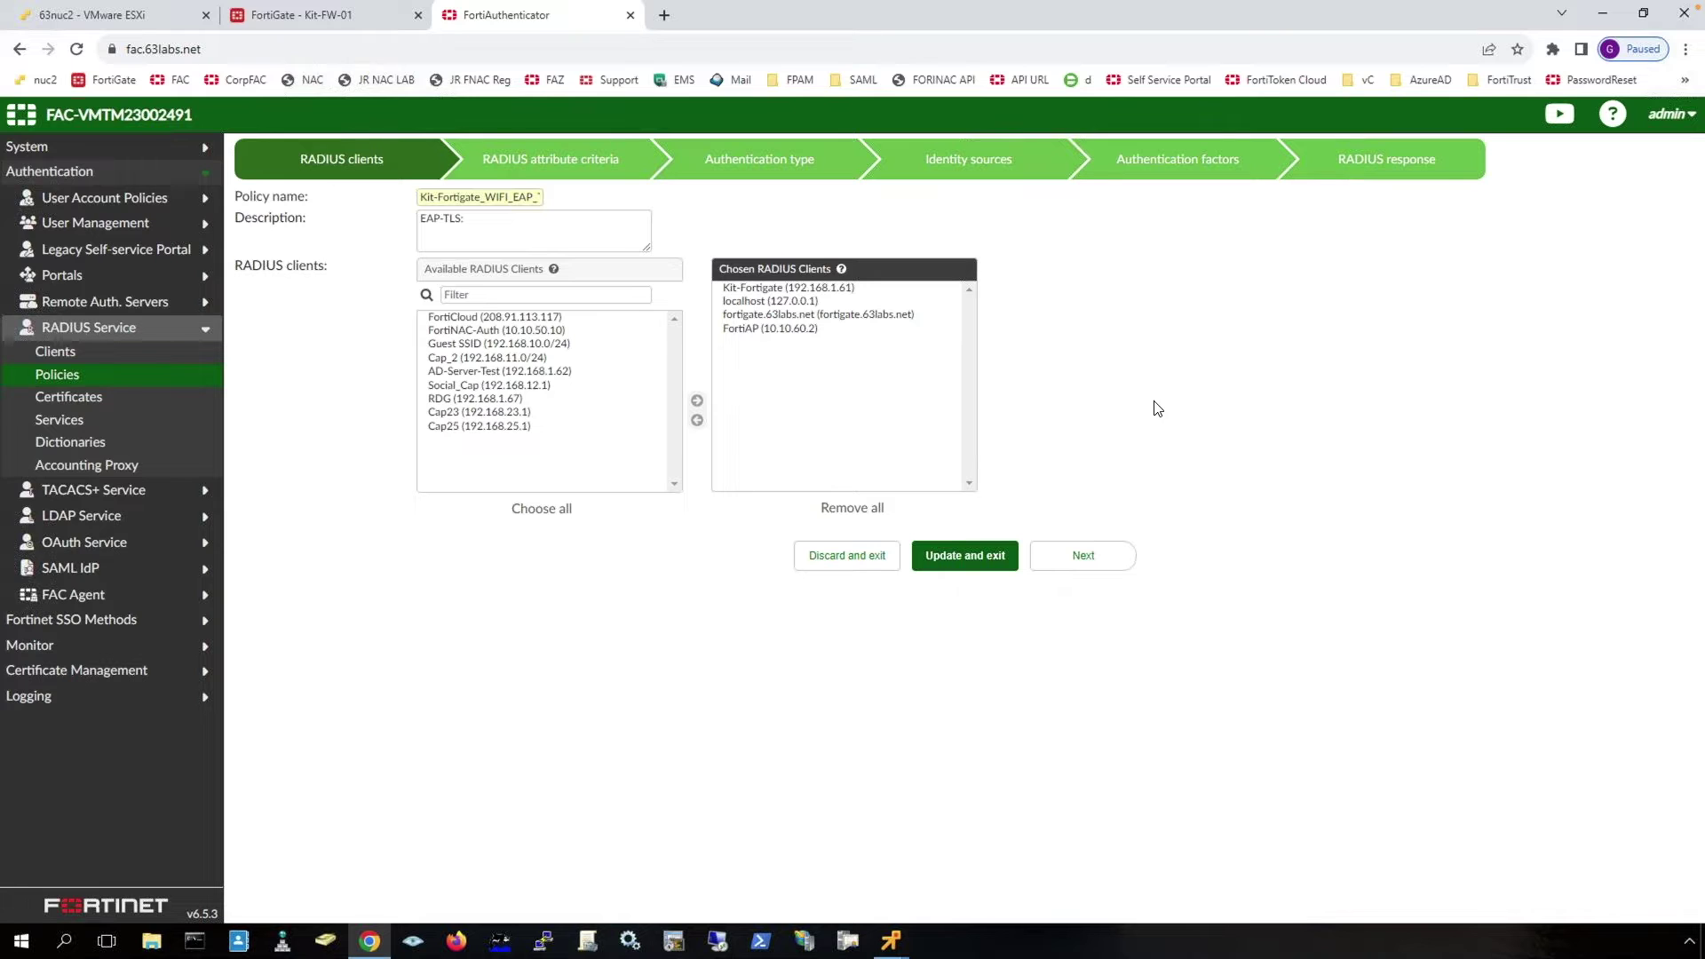
- Check the Fortinet-SSID = EAP-TLS criterion, then advance to Client Certificates (EAP-TLS) authentication
left_click(1096, 552)
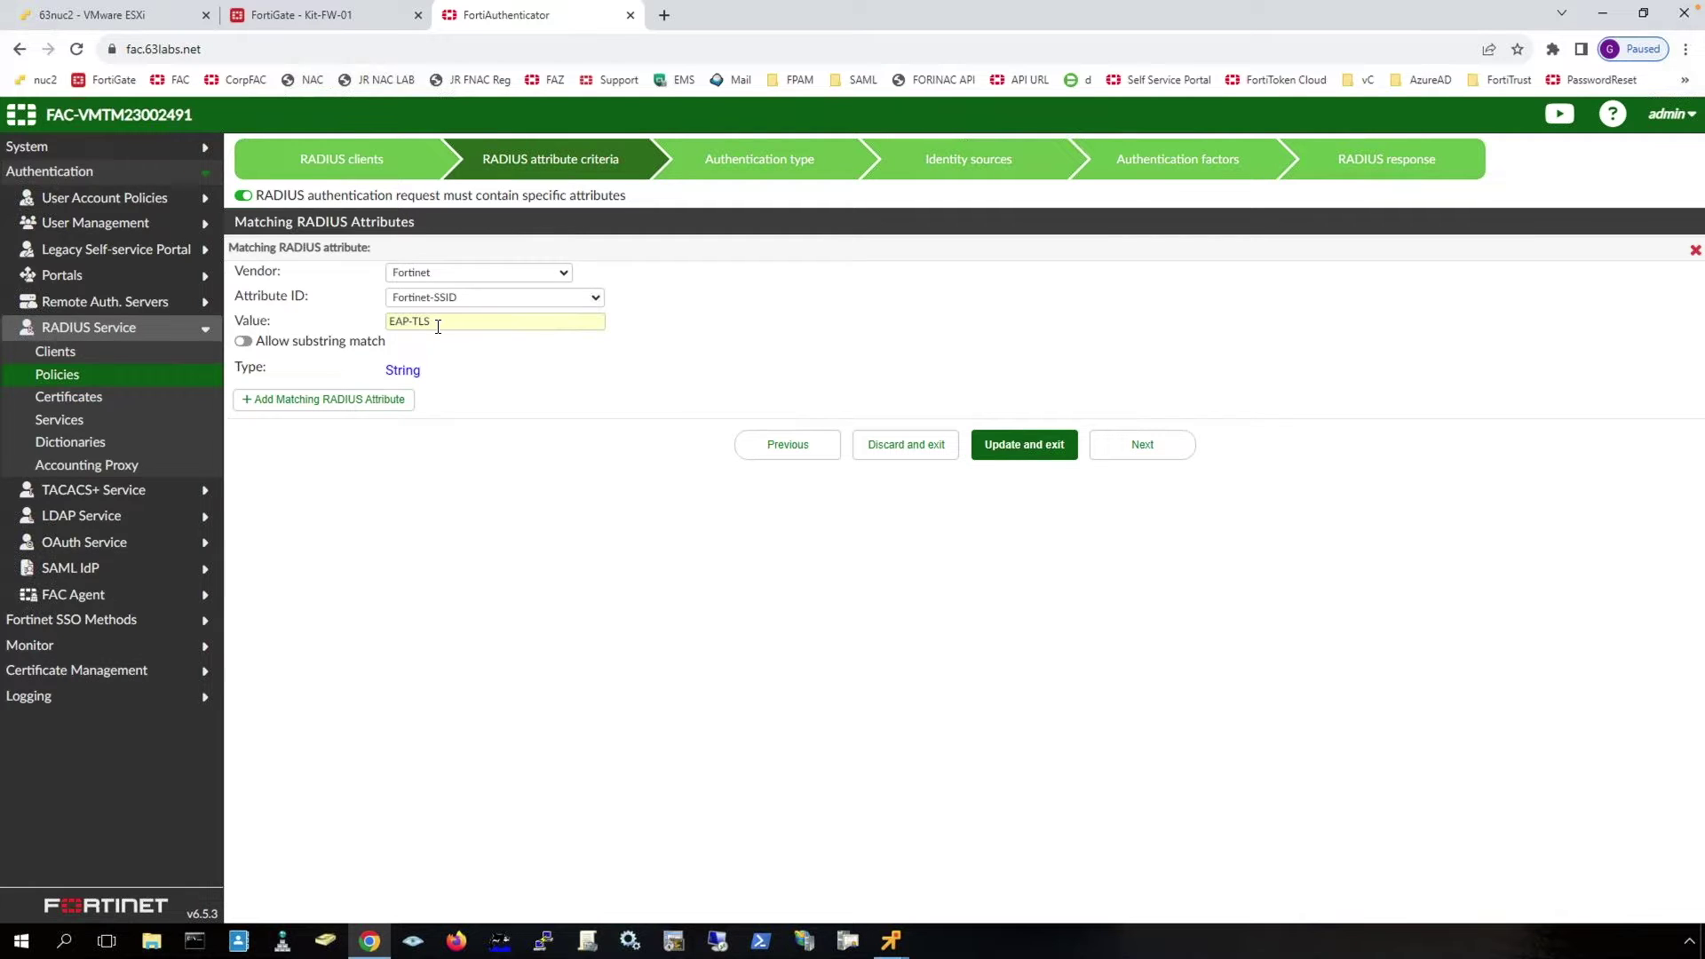
left_click_drag(437, 325, 387, 326)
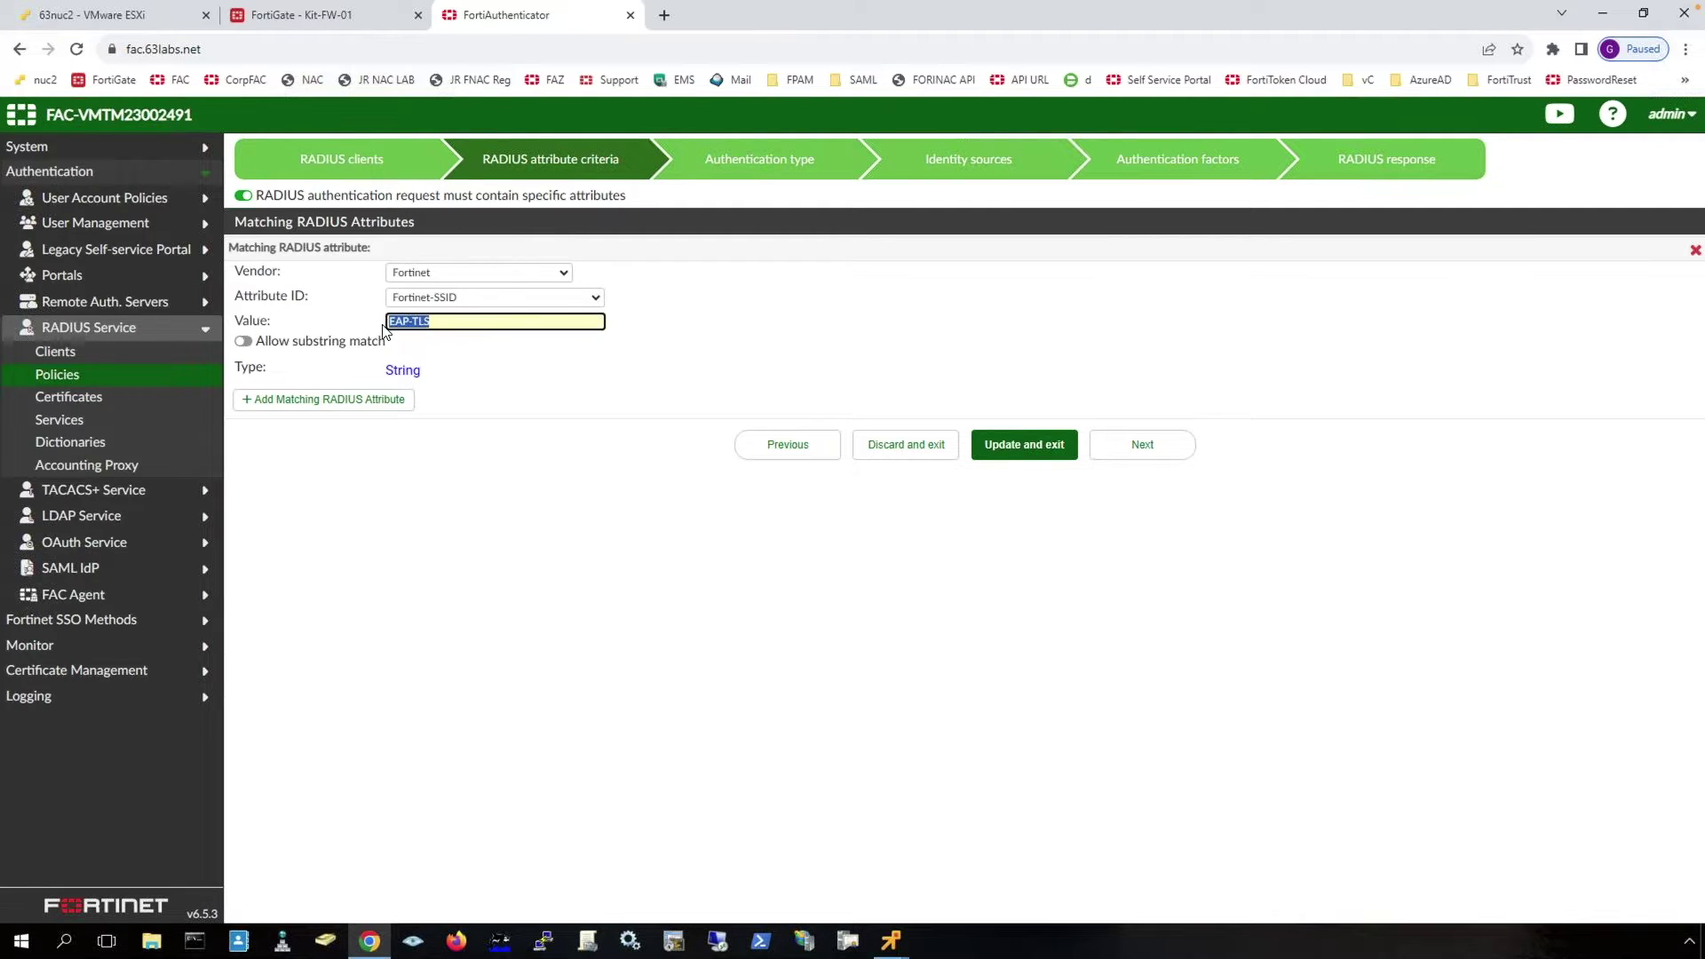
left_click(427, 349)
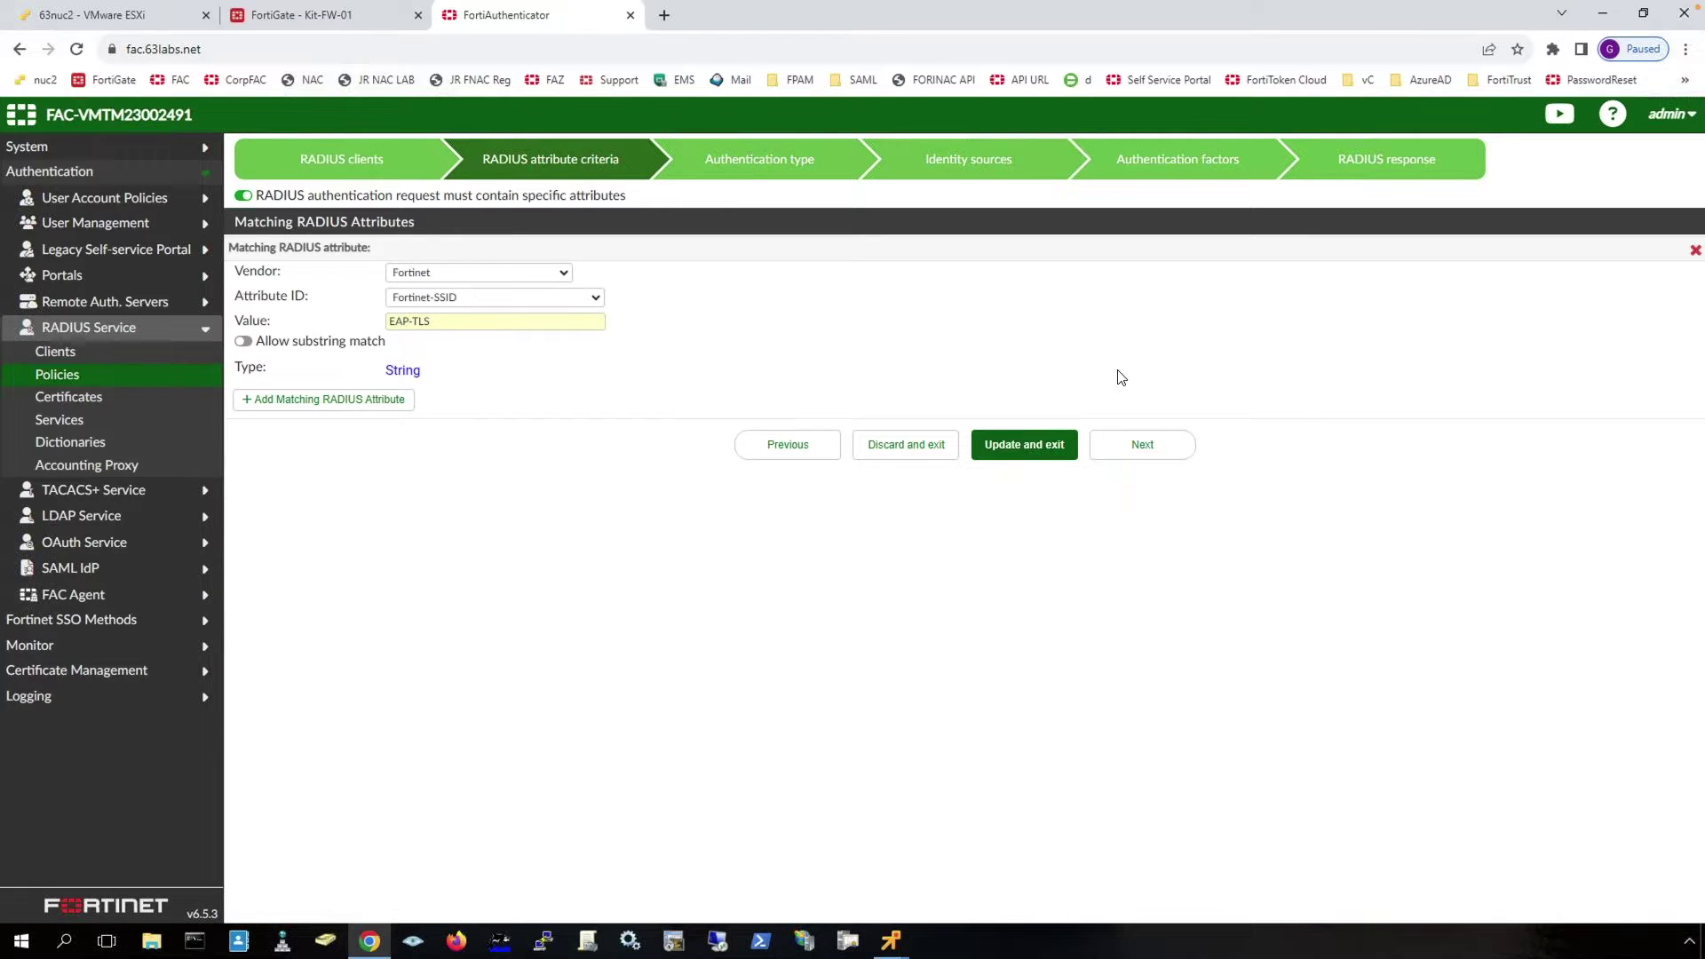
left_click(1144, 442)
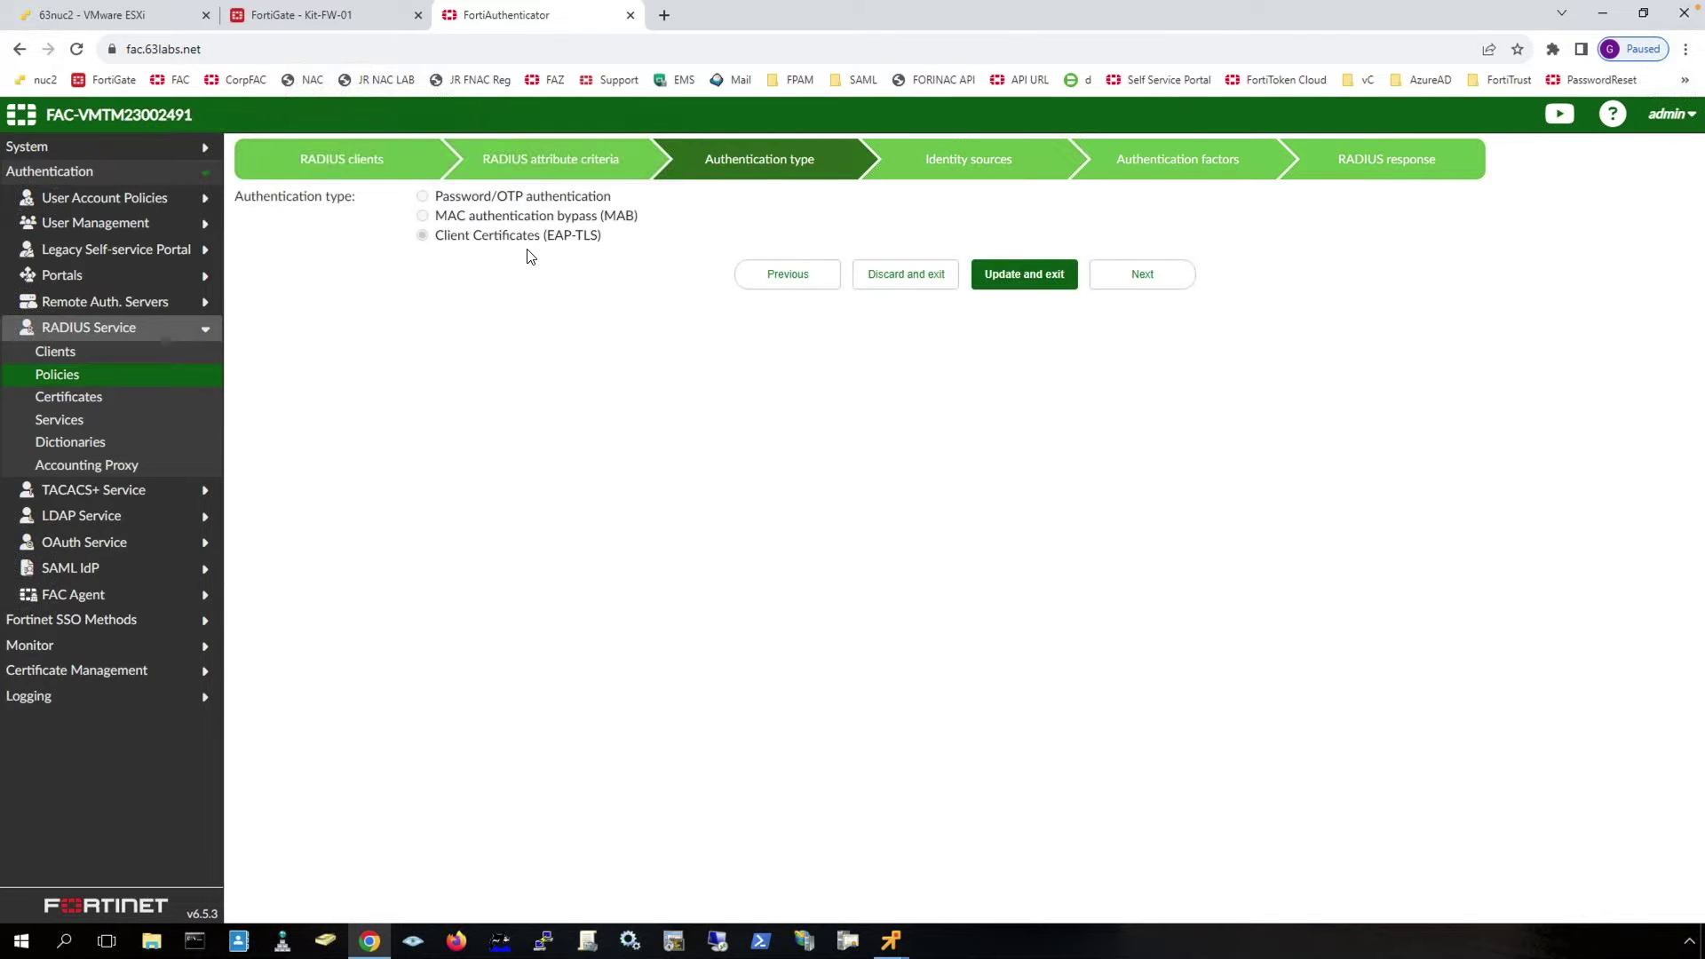
- Step through the policy to its RADIUS response returning Fortinet-Group-Name EAP-TLS-TrustedCA
left_click(1139, 286)
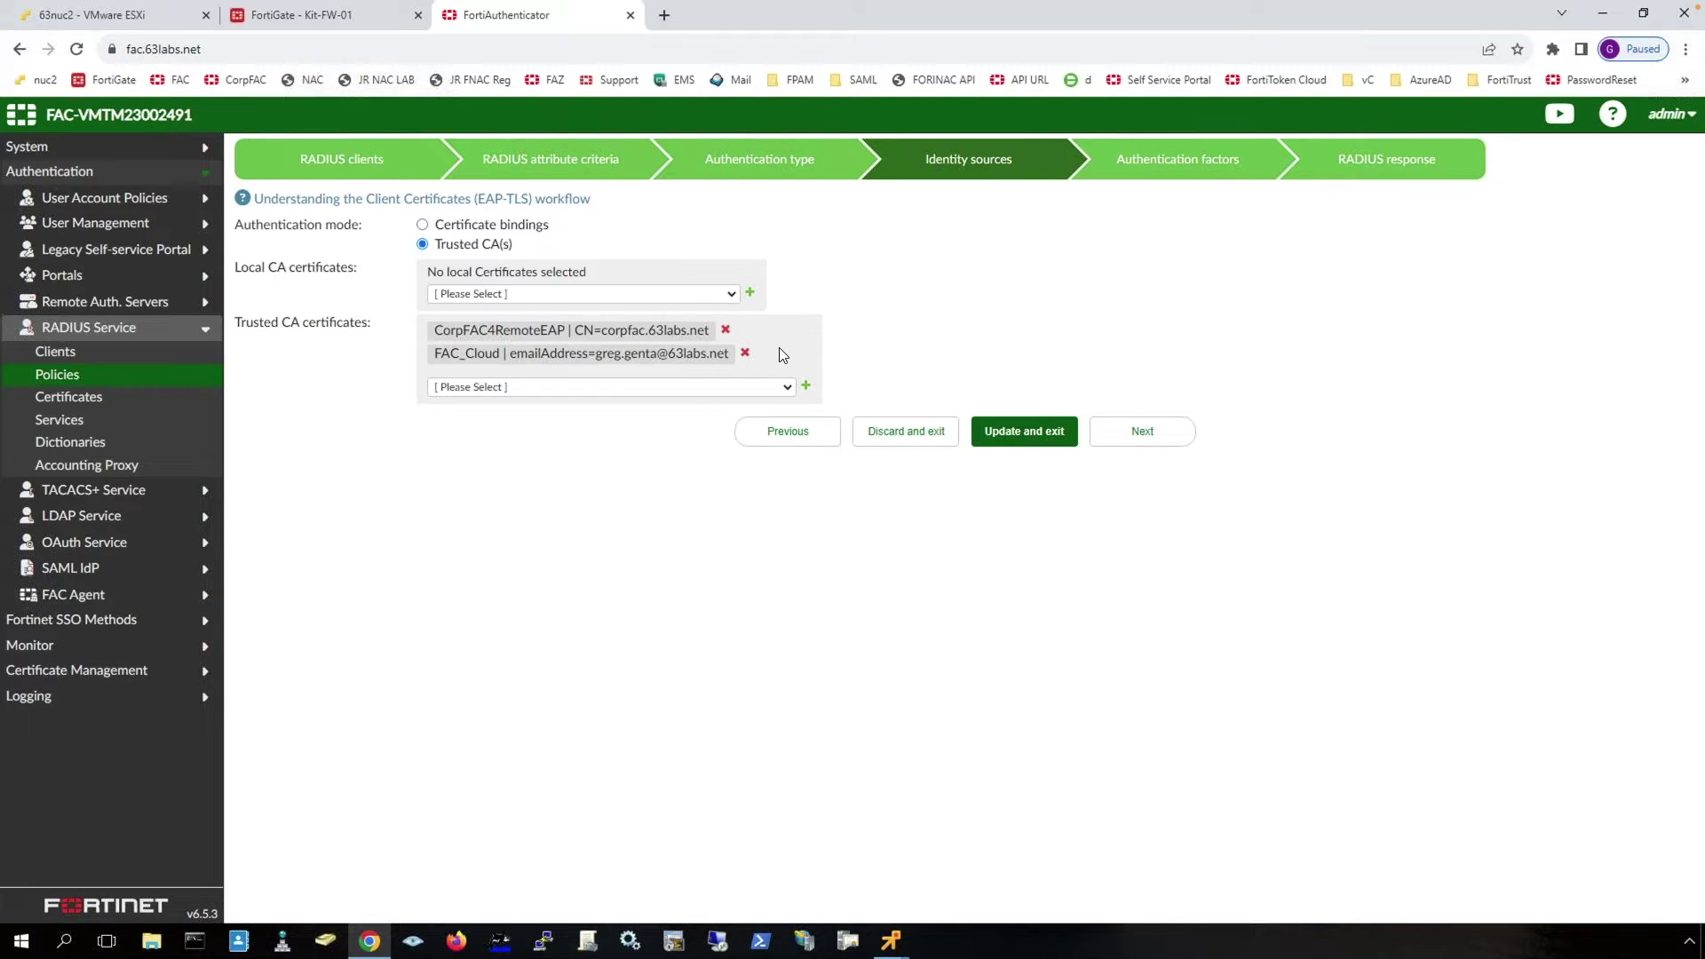
left_click(1134, 432)
left_click(1143, 259)
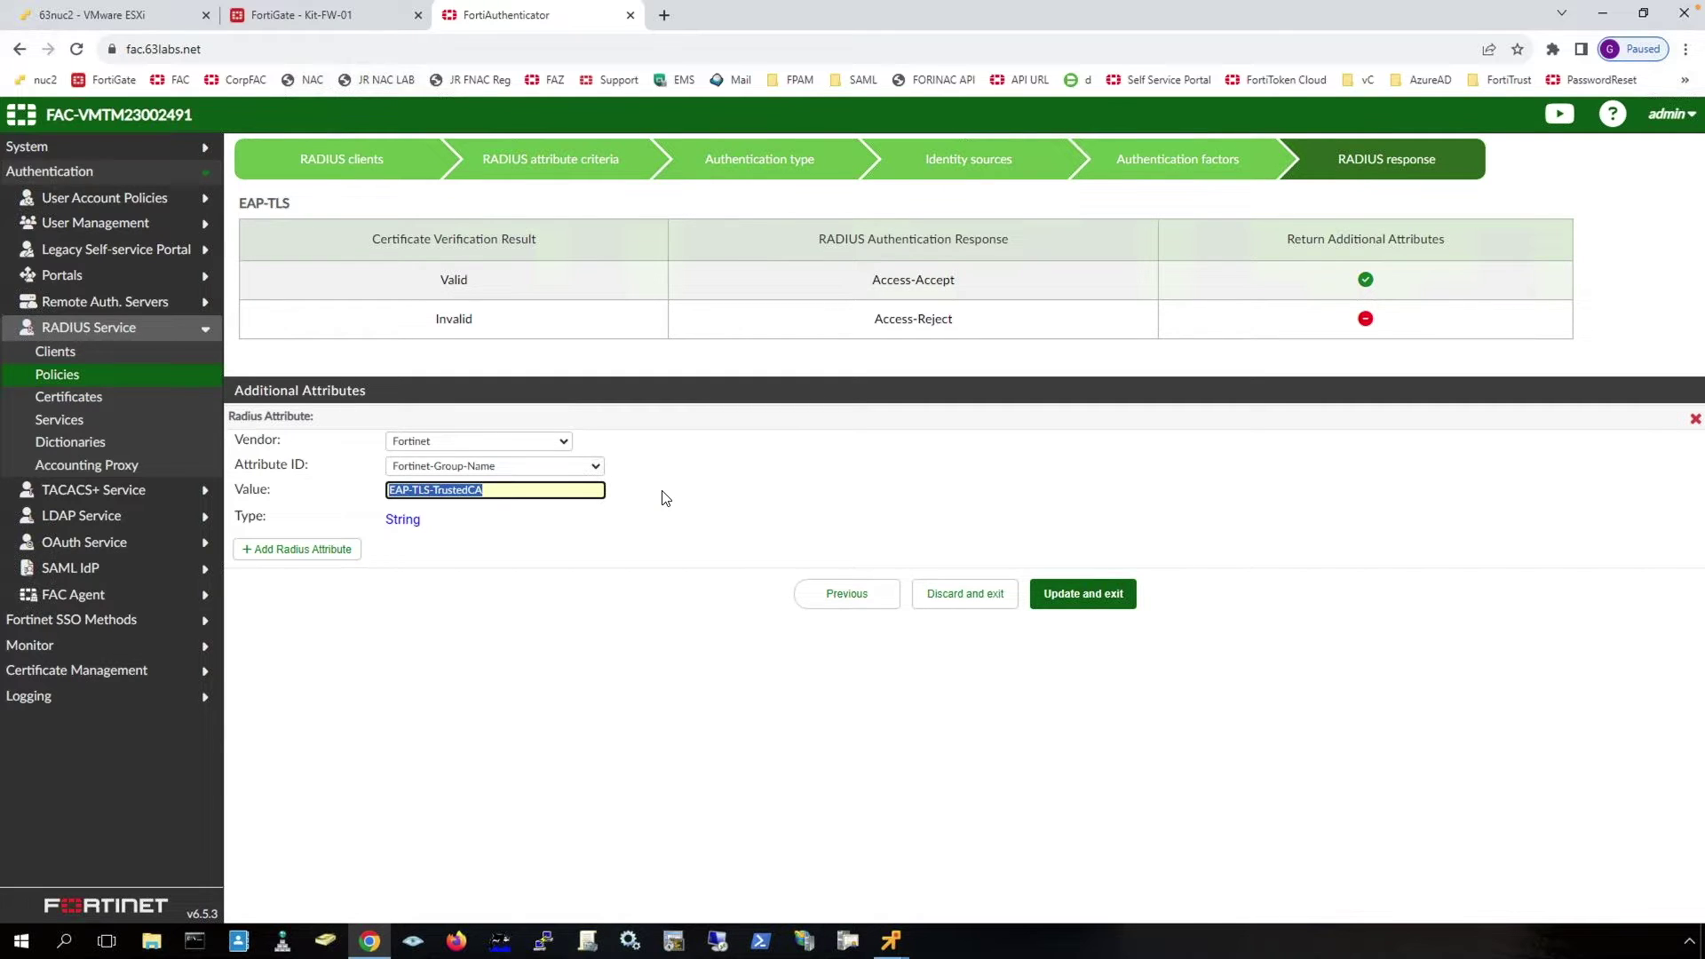
left_click(715, 502)
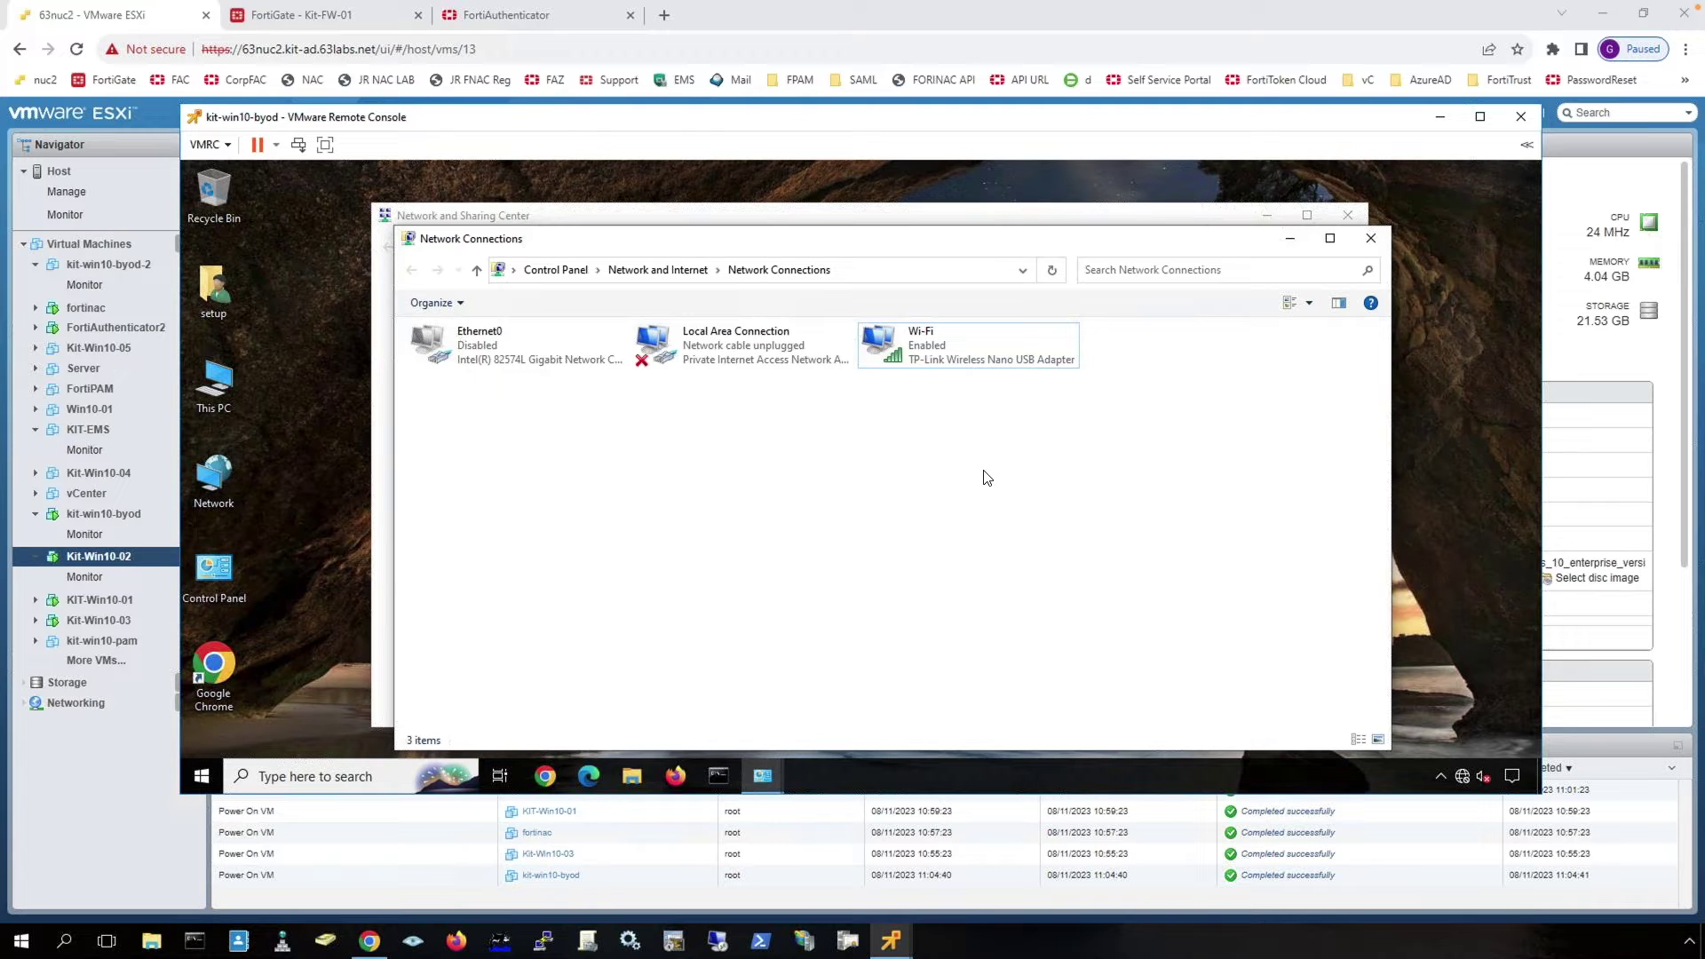
- Connect the Windows client to the EAP-TLS Wi-Fi network
left_click(1463, 776)
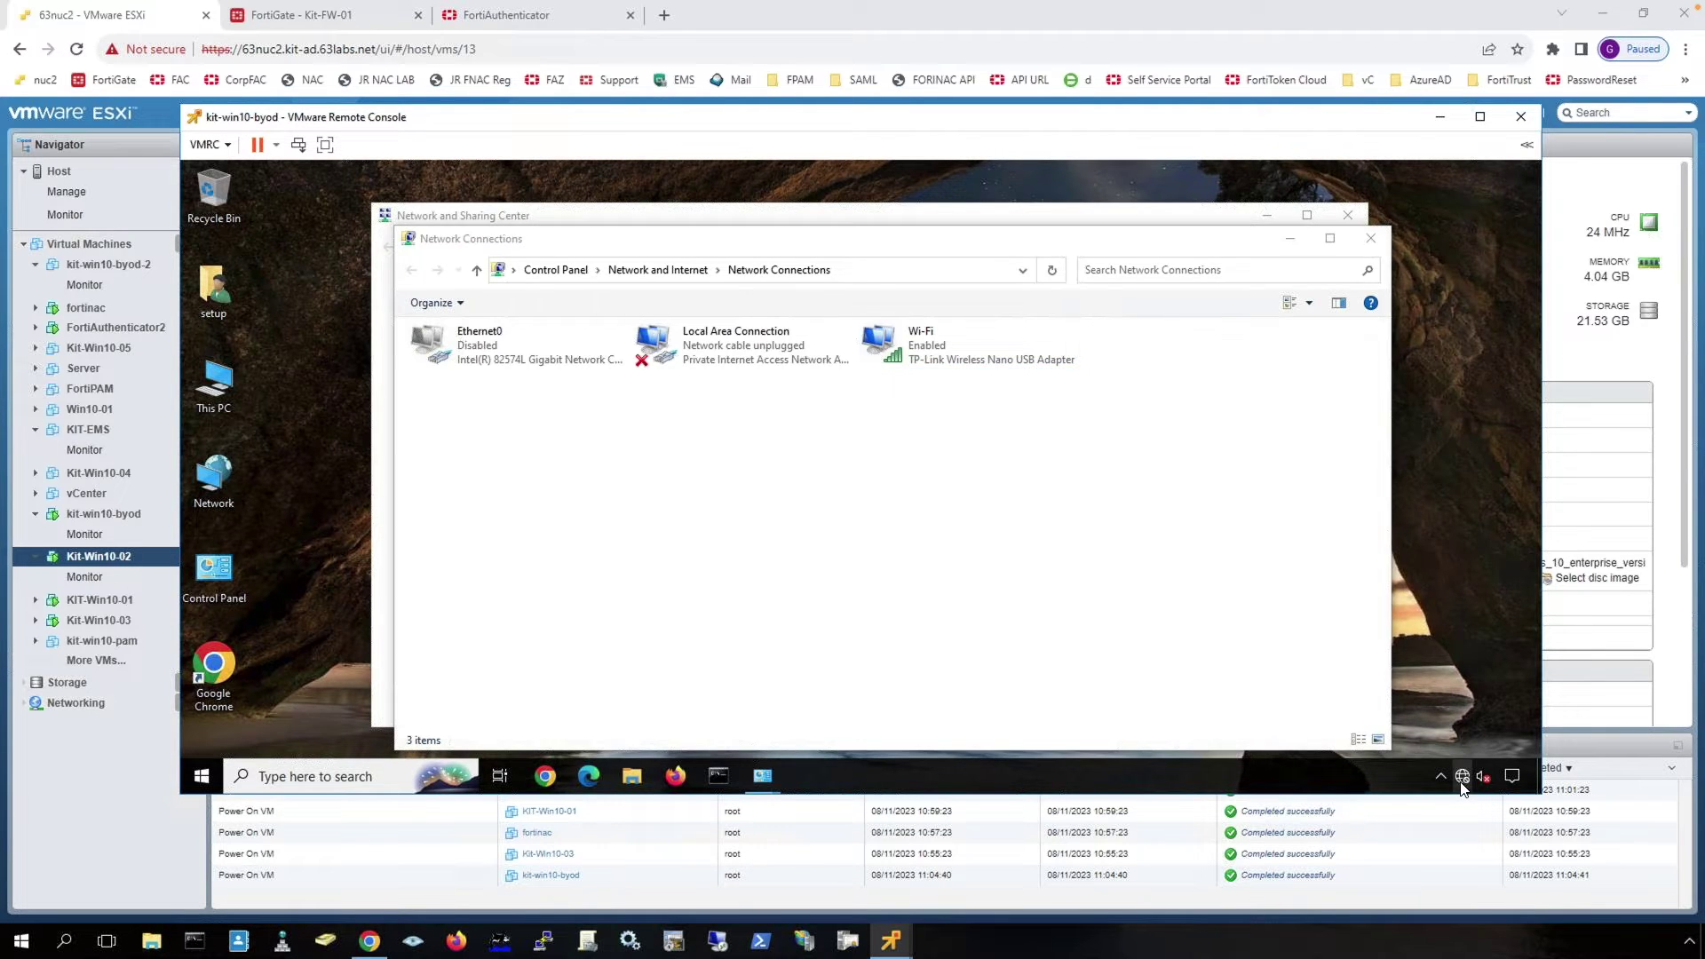
left_click(1318, 263)
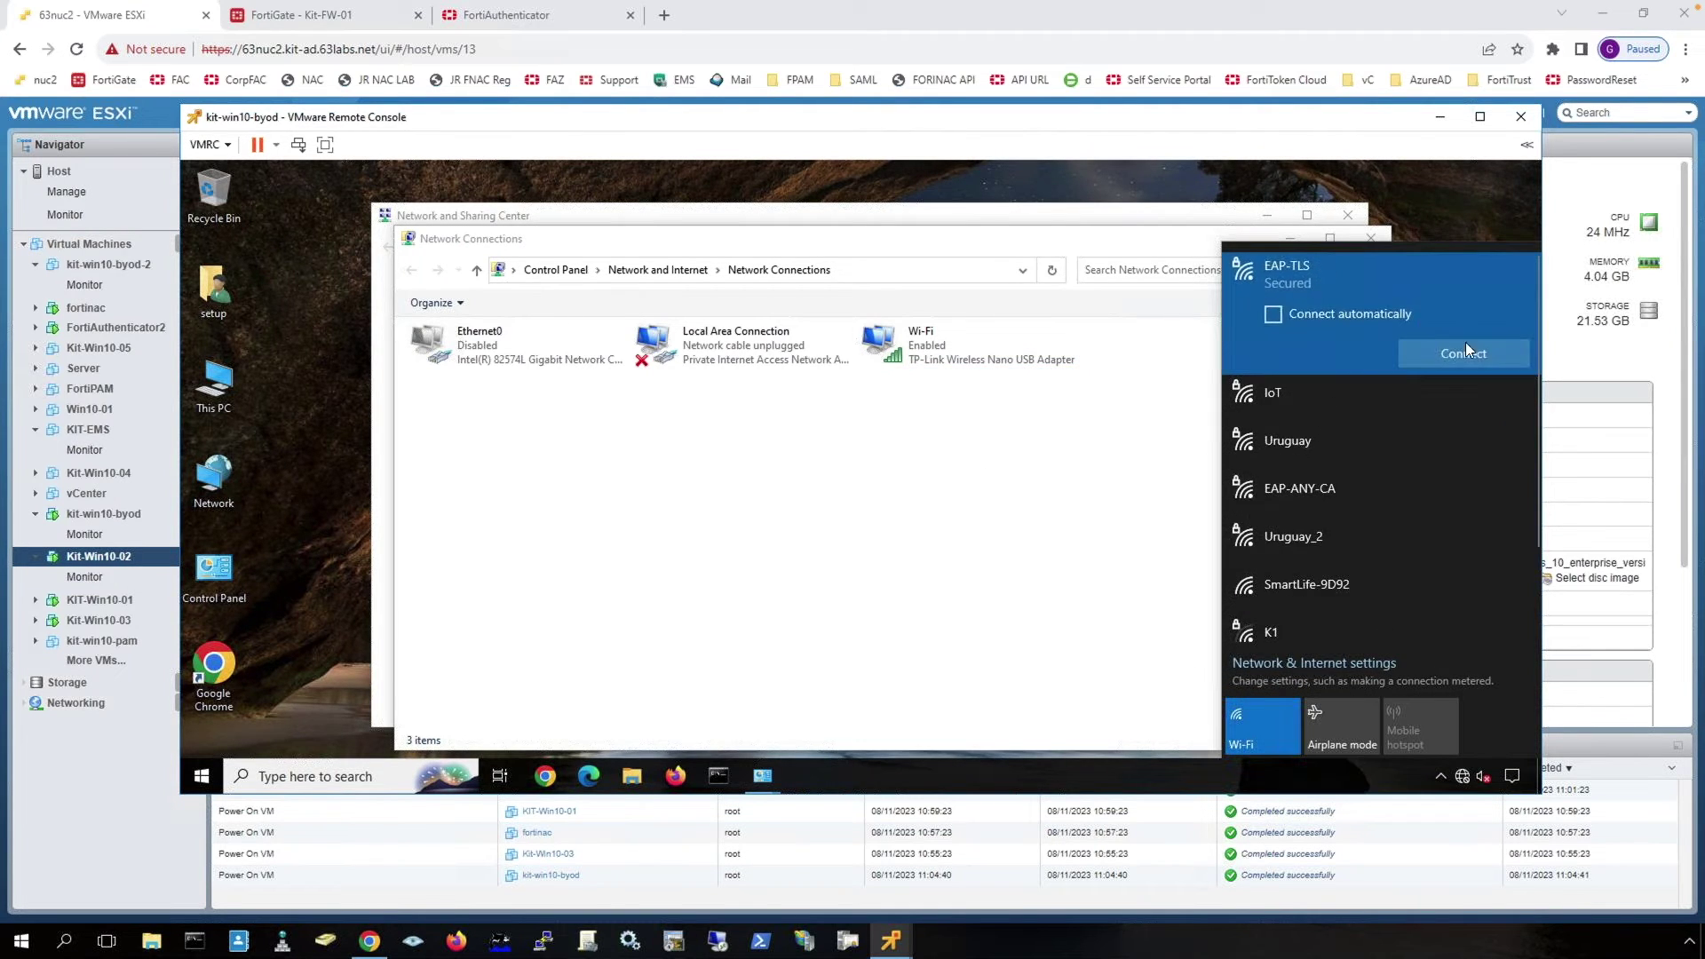
left_click(1469, 354)
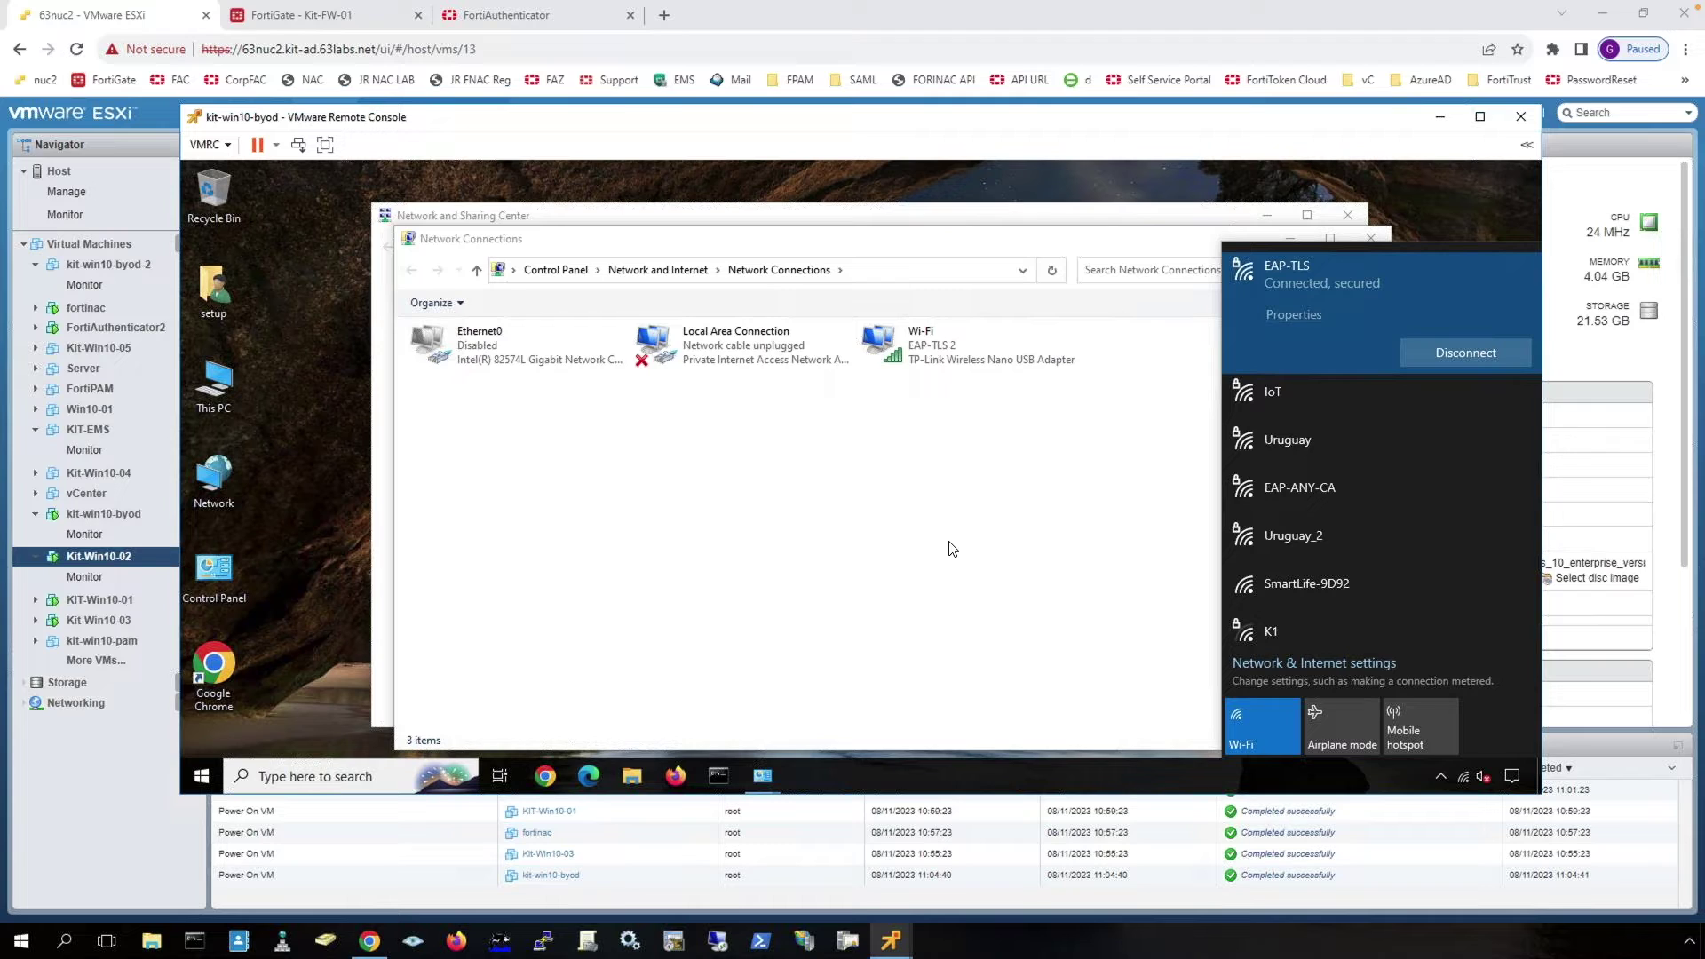
left_click(952, 549)
left_click(947, 344)
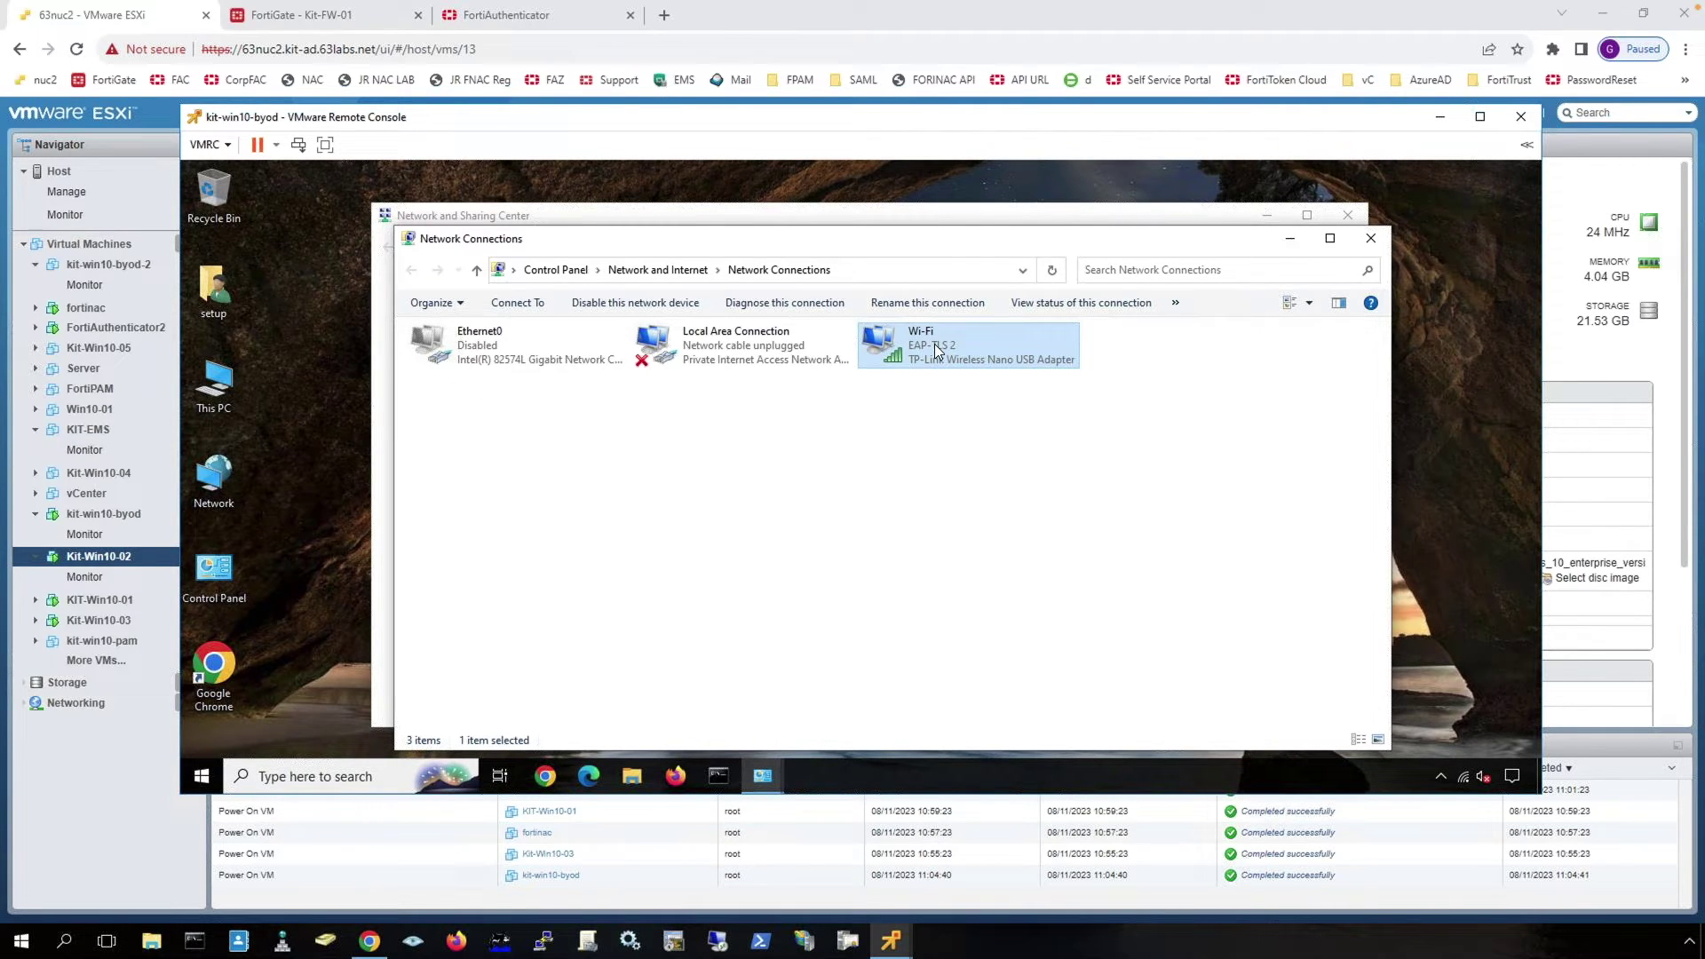
left_click(1370, 238)
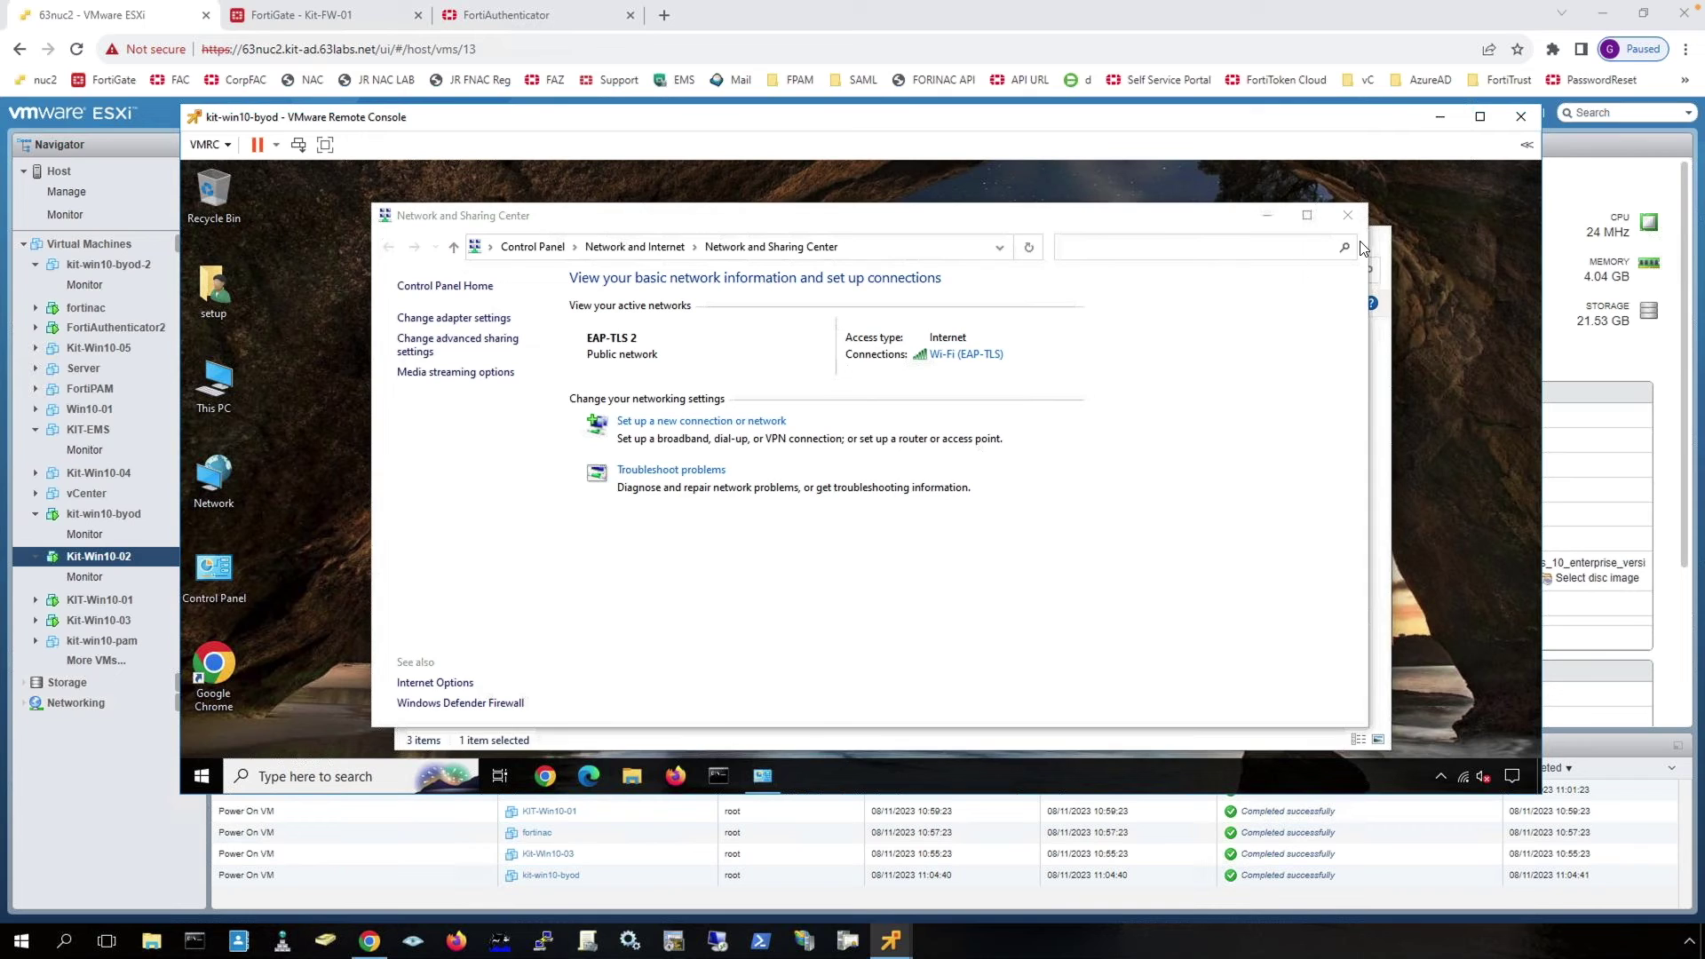
- Open the EAP-TLS network's security certificate validation settings
left_click(968, 355)
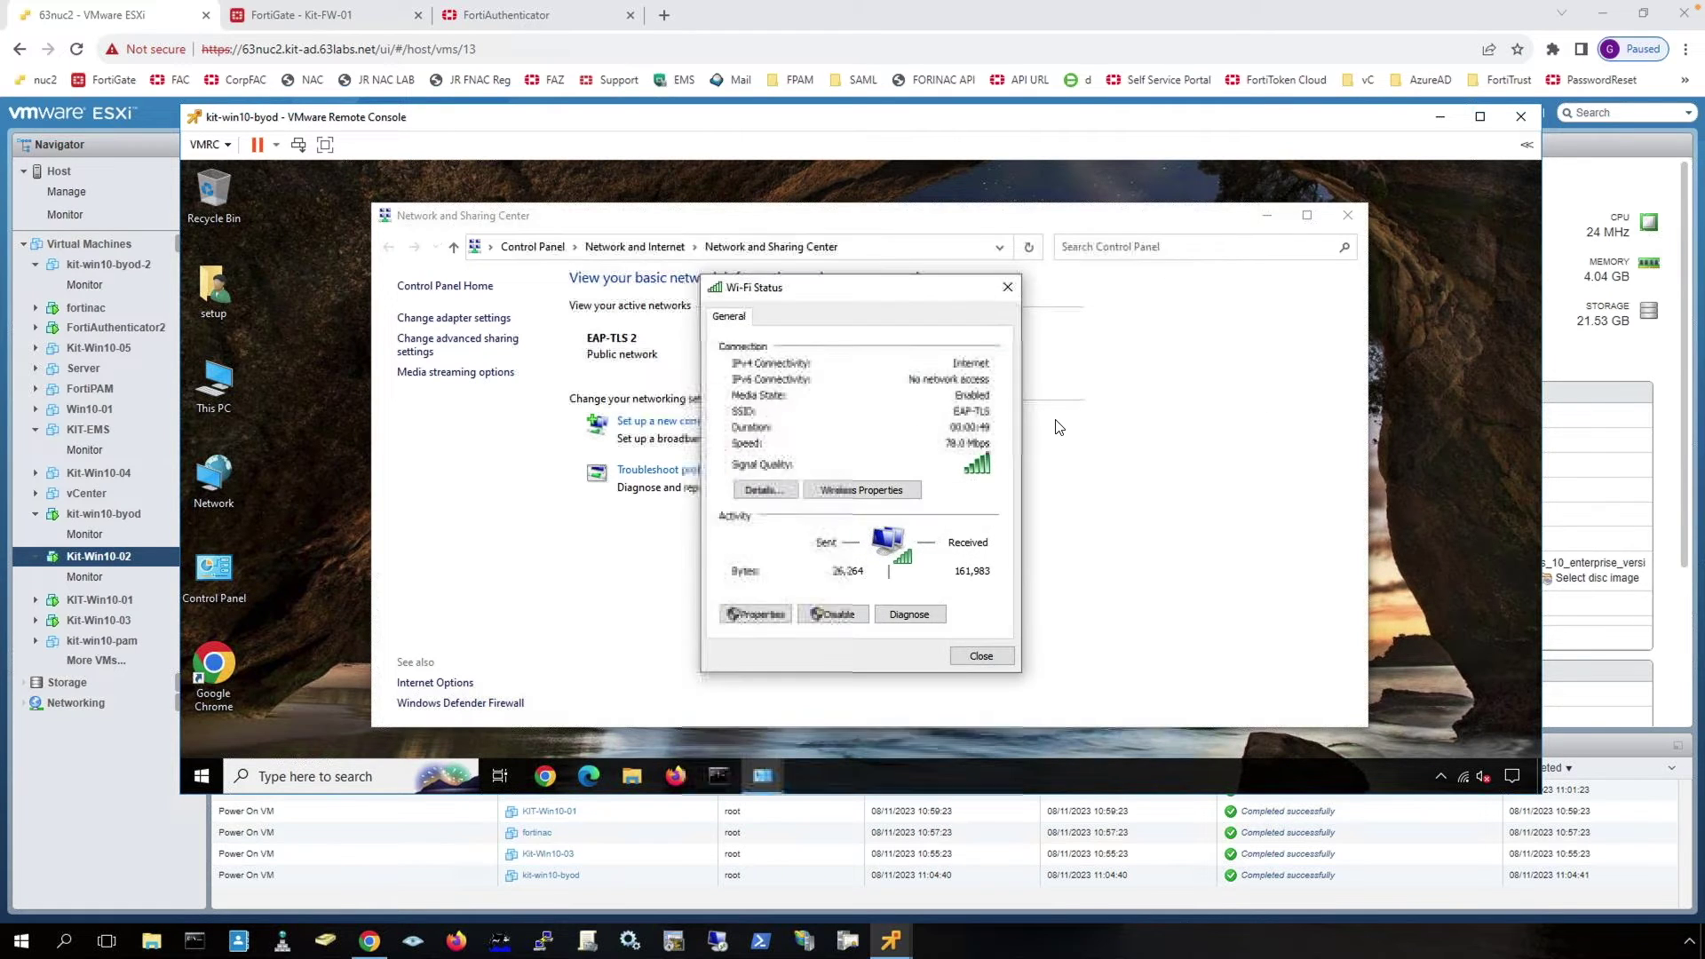
left_click(862, 490)
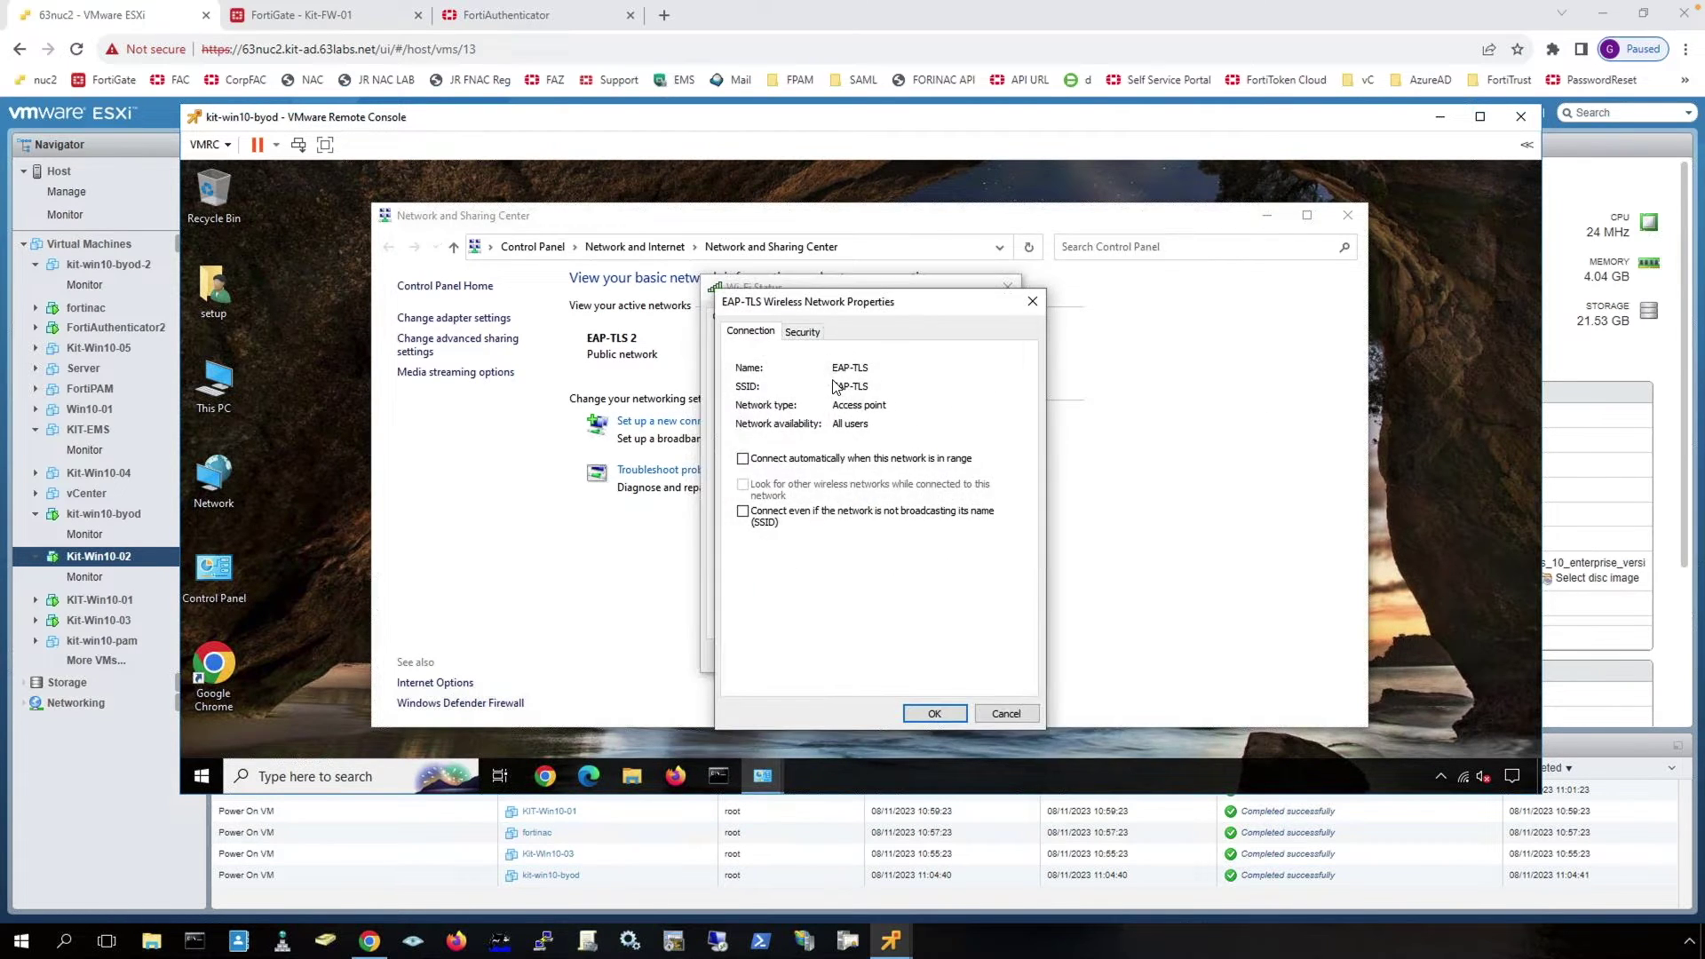
left_click(803, 333)
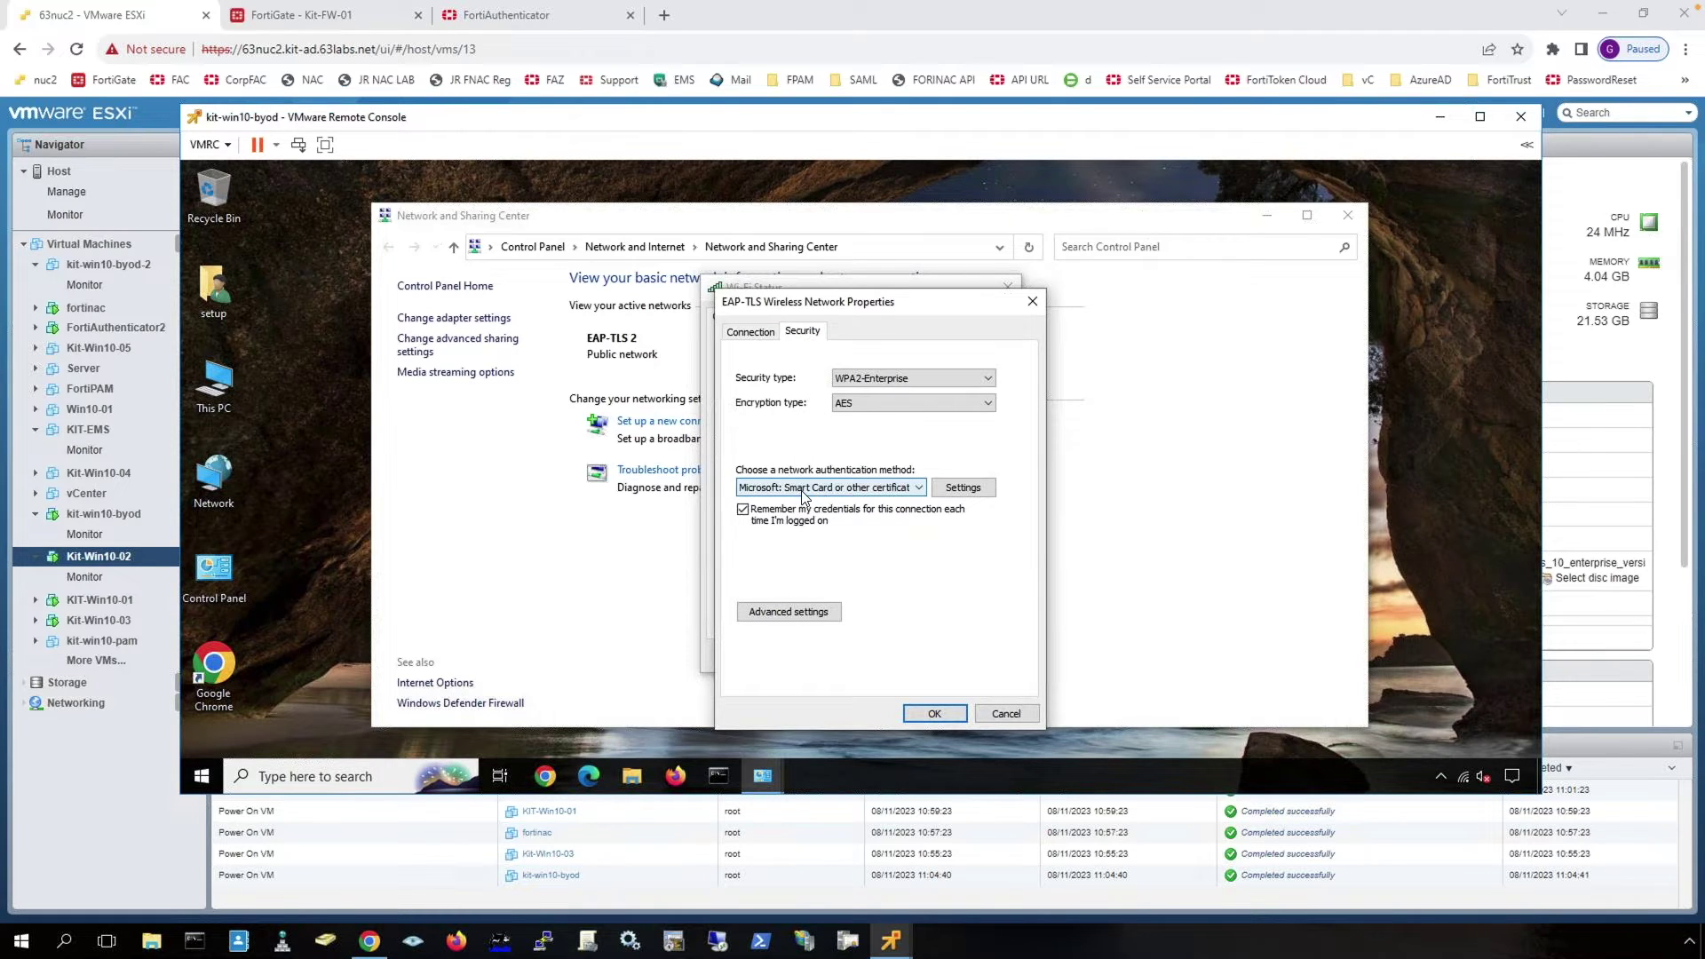
left_click(963, 487)
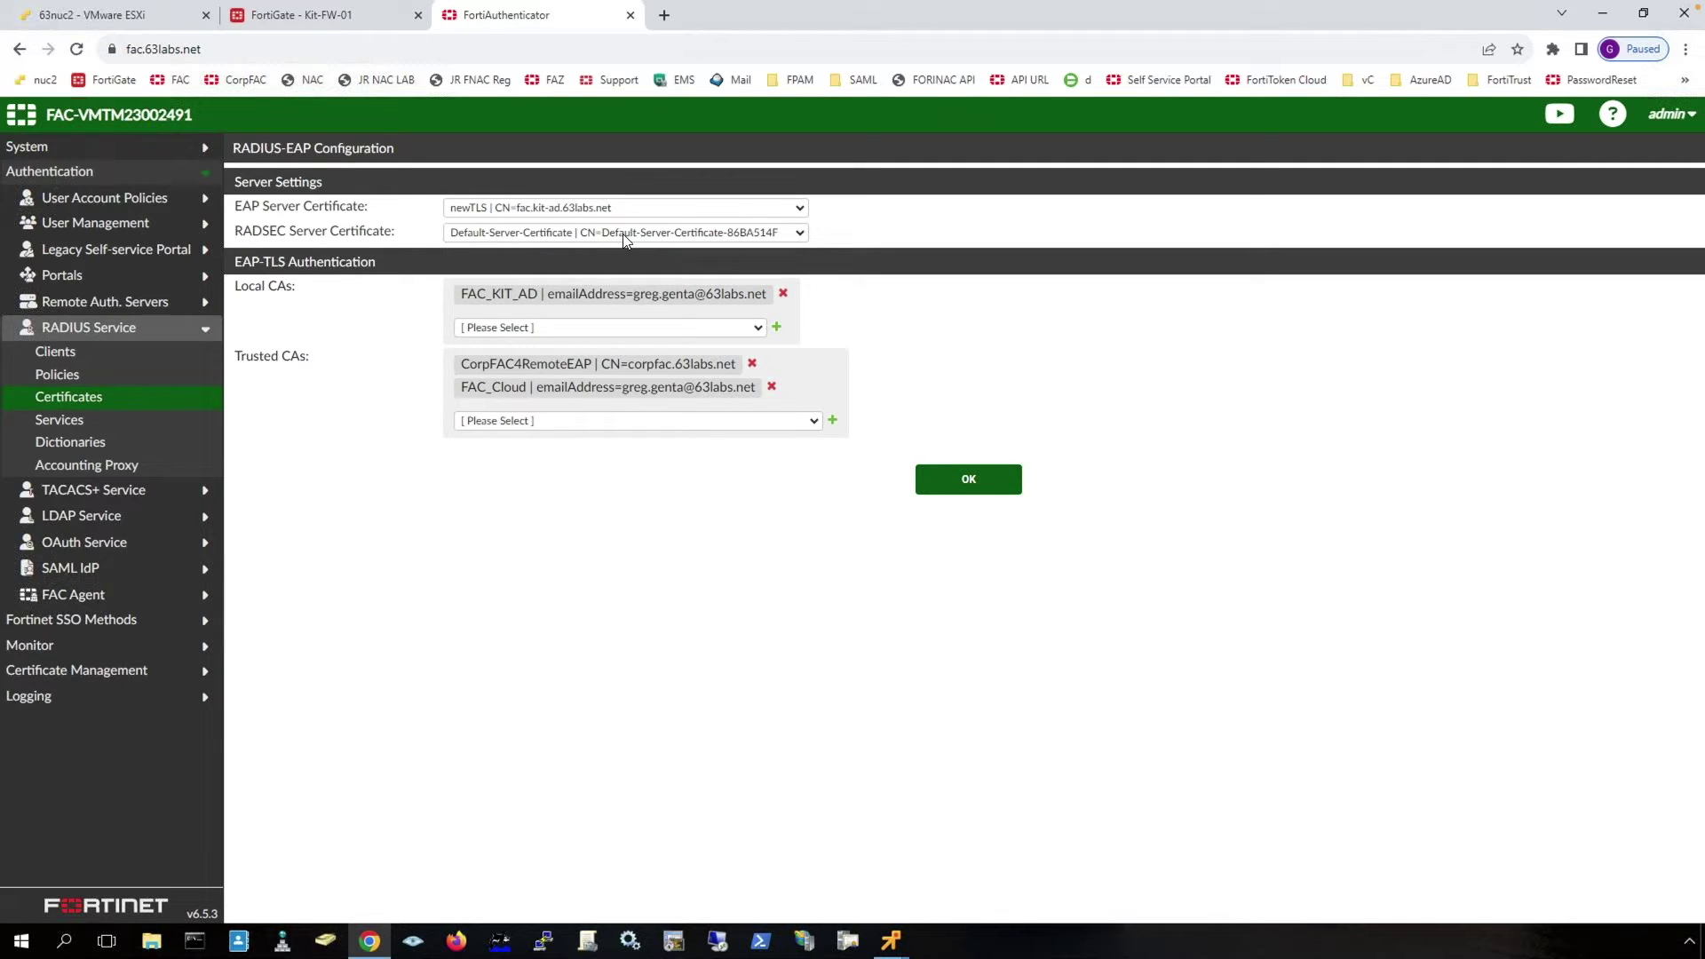
- Return to the kit-win10-byod client's trusted root authorities dialog
mouse_move(891, 942)
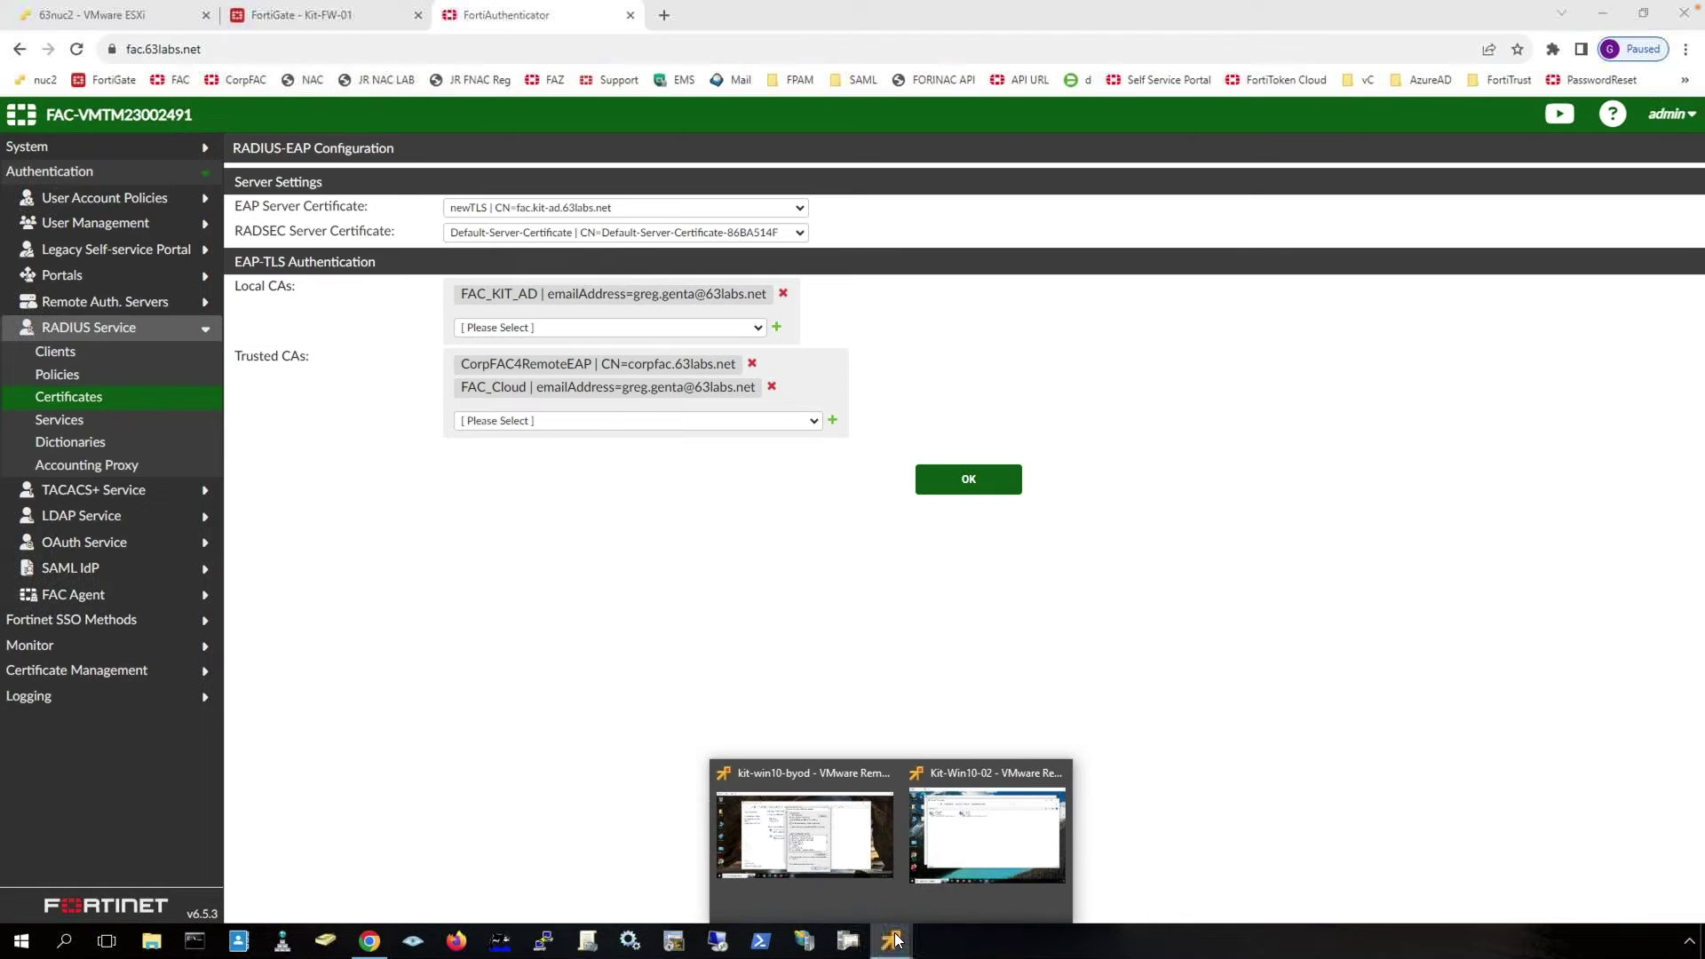
left_click(844, 822)
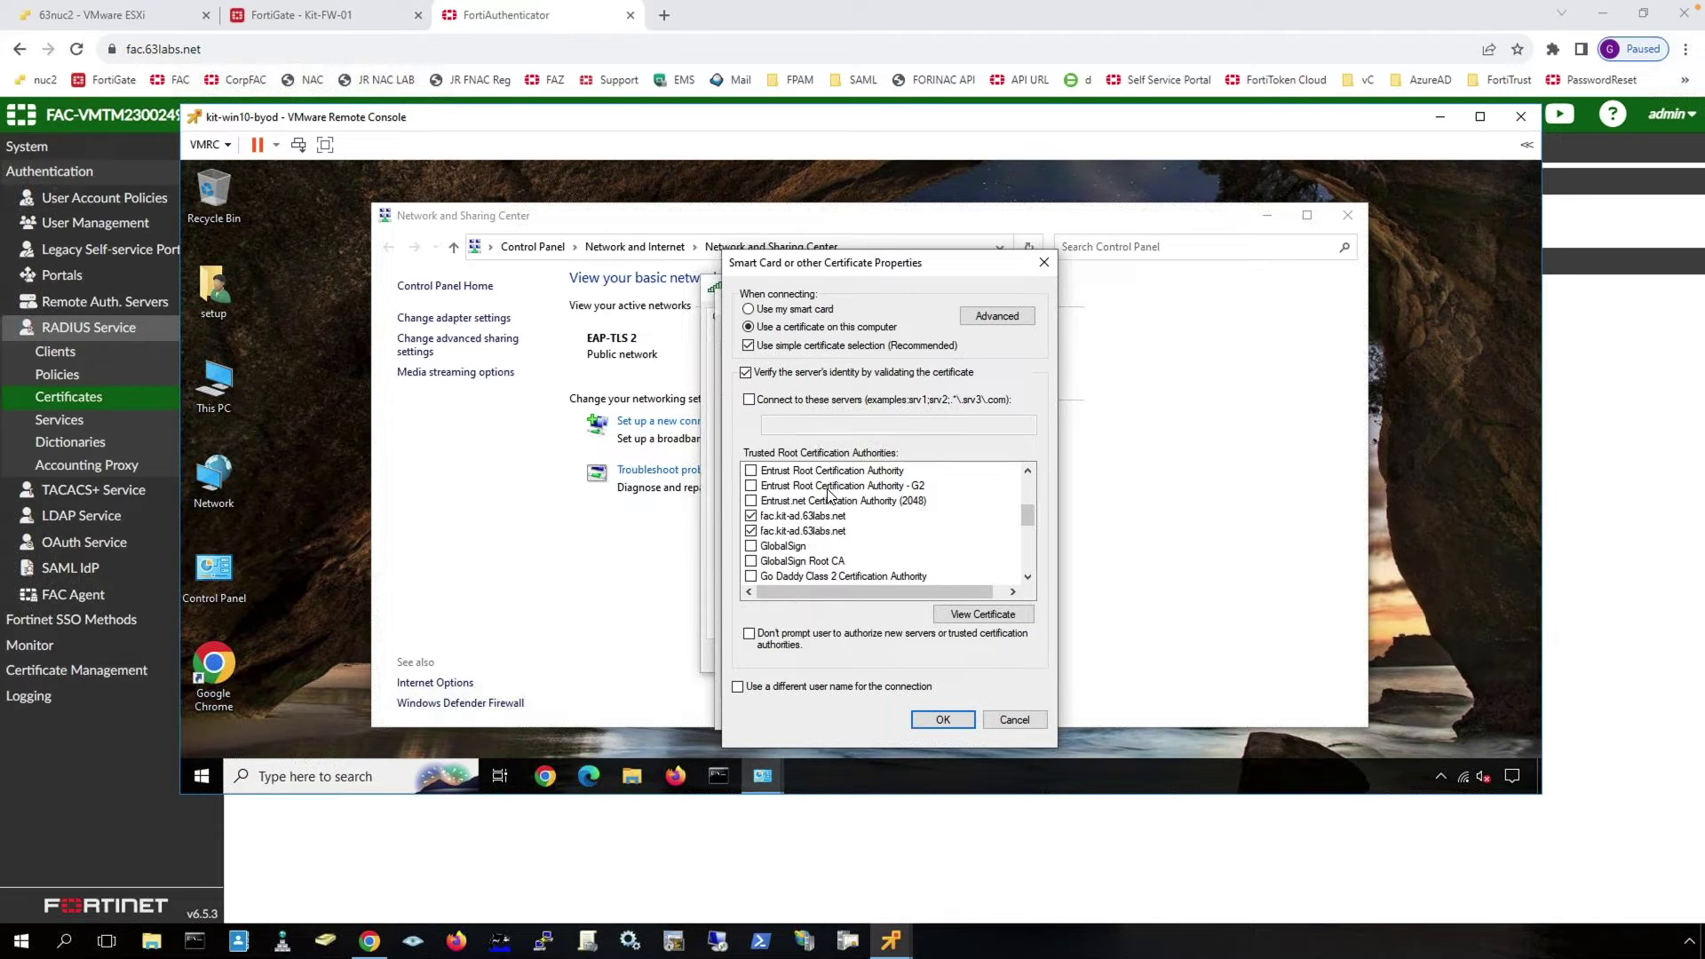
- Show the certificate issuer limited to corpfac.63labs.net and search for Manage computer certificates
left_click(996, 316)
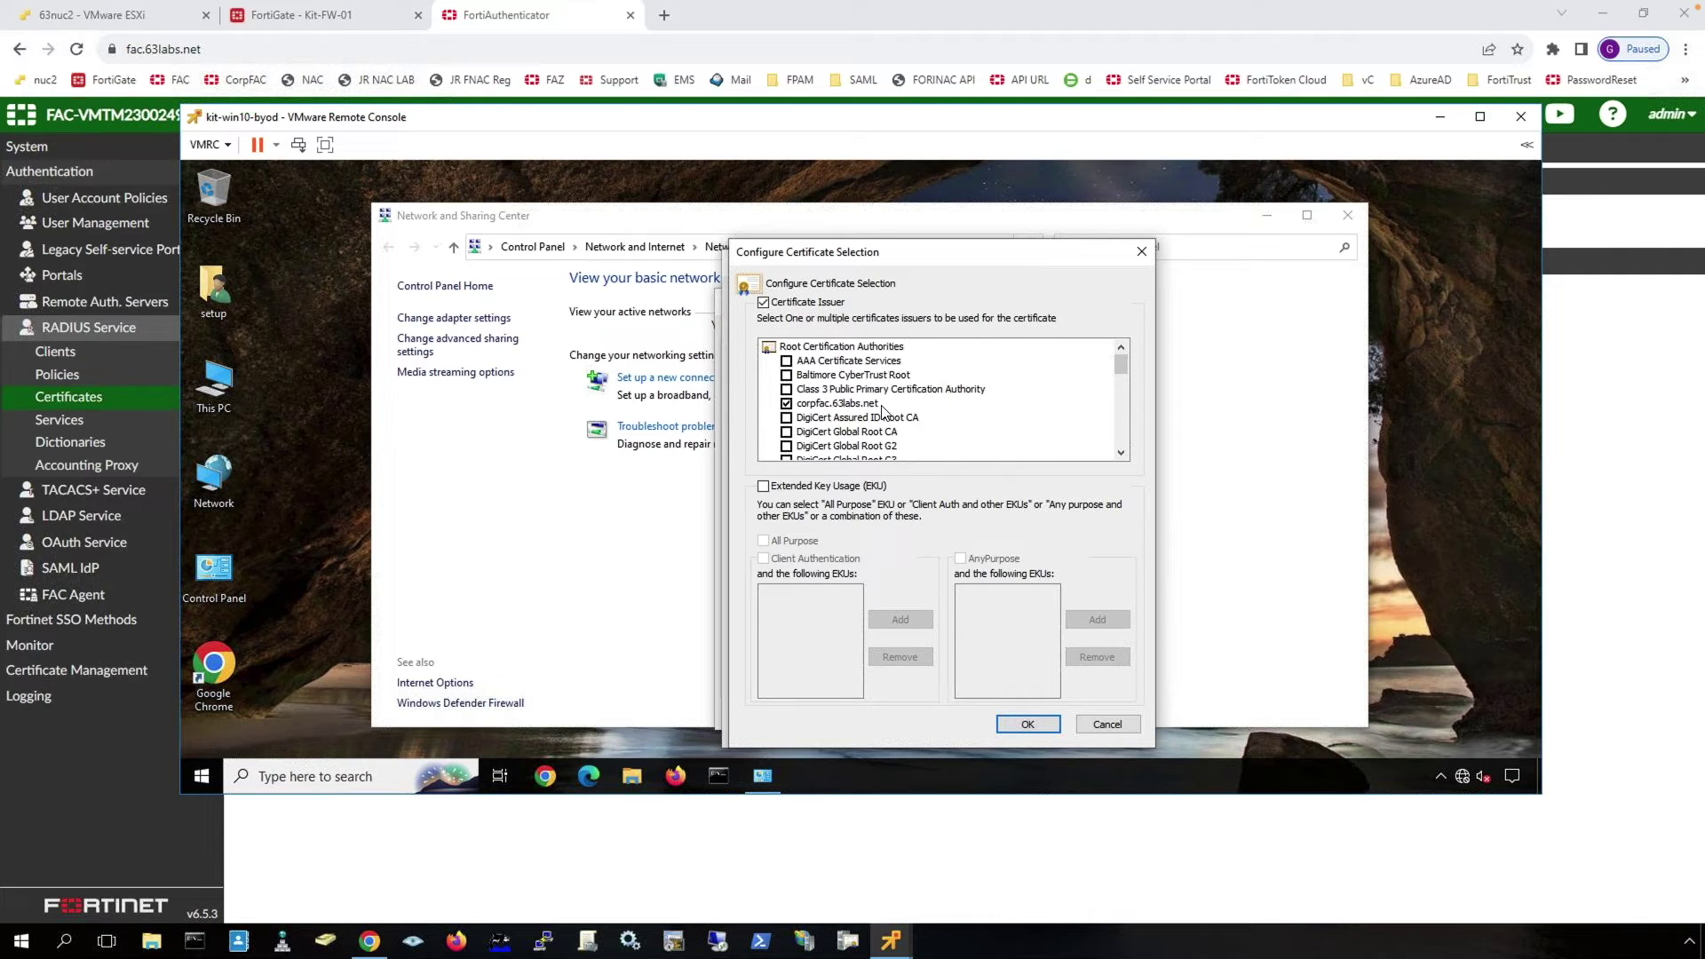
left_click(378, 779)
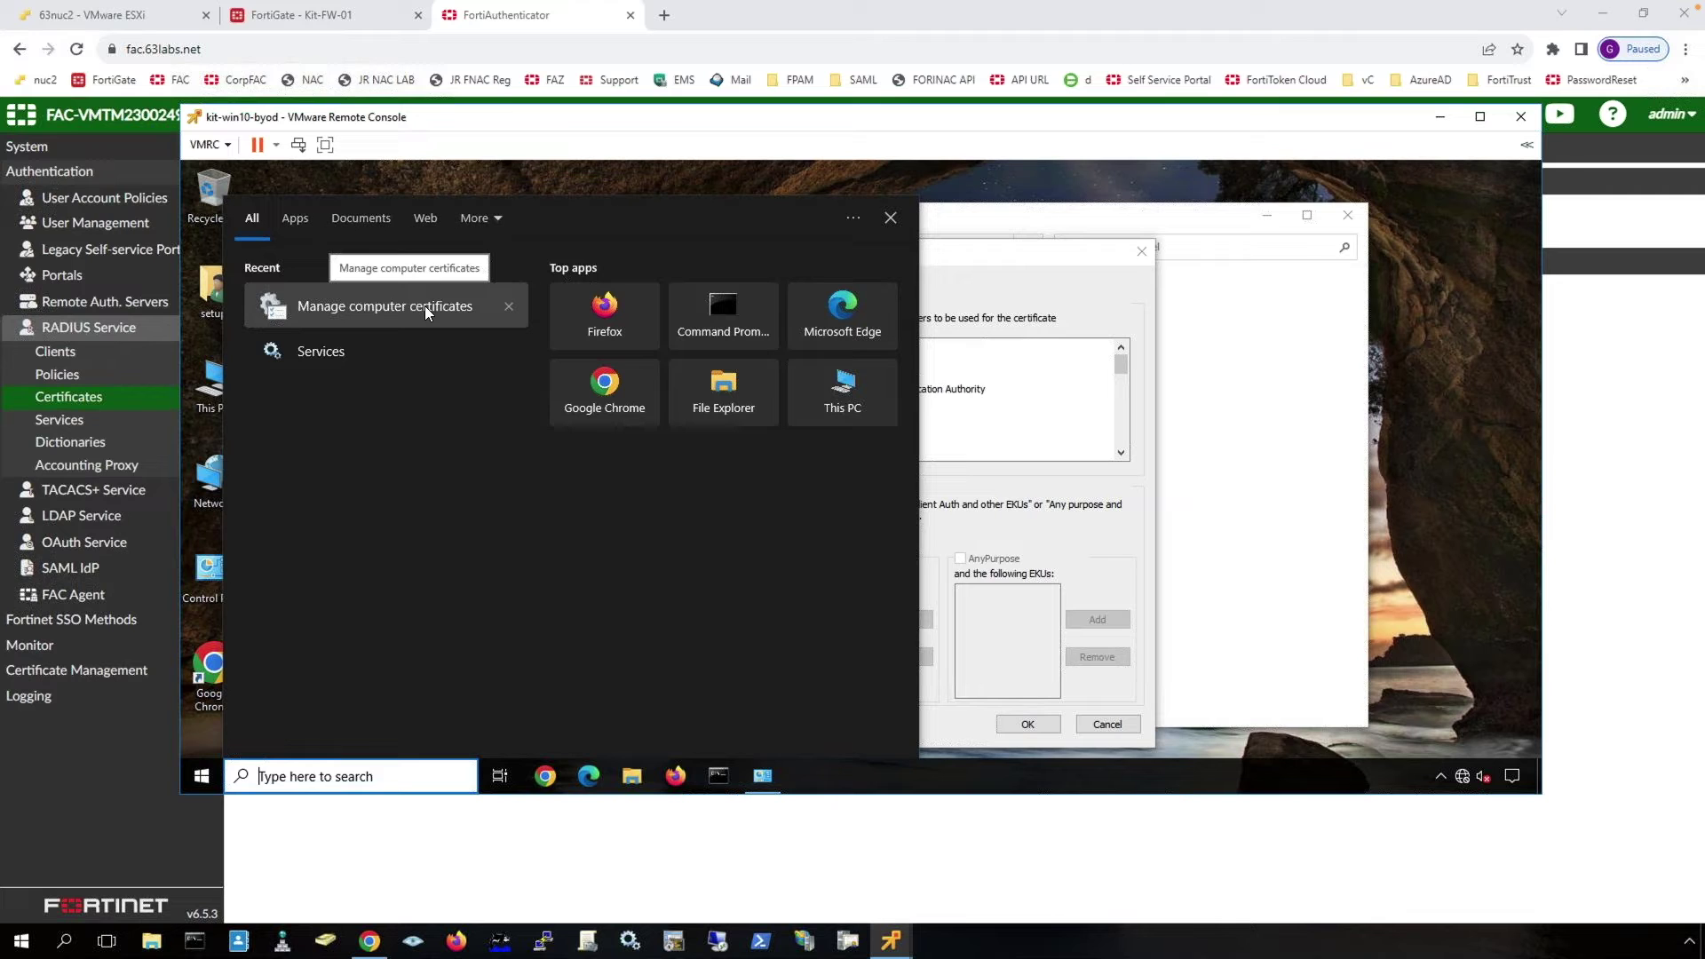
- Open the Local Computer Personal store showing kit-win10-byod issued by corpfac.63labs.net
left_click(425, 306)
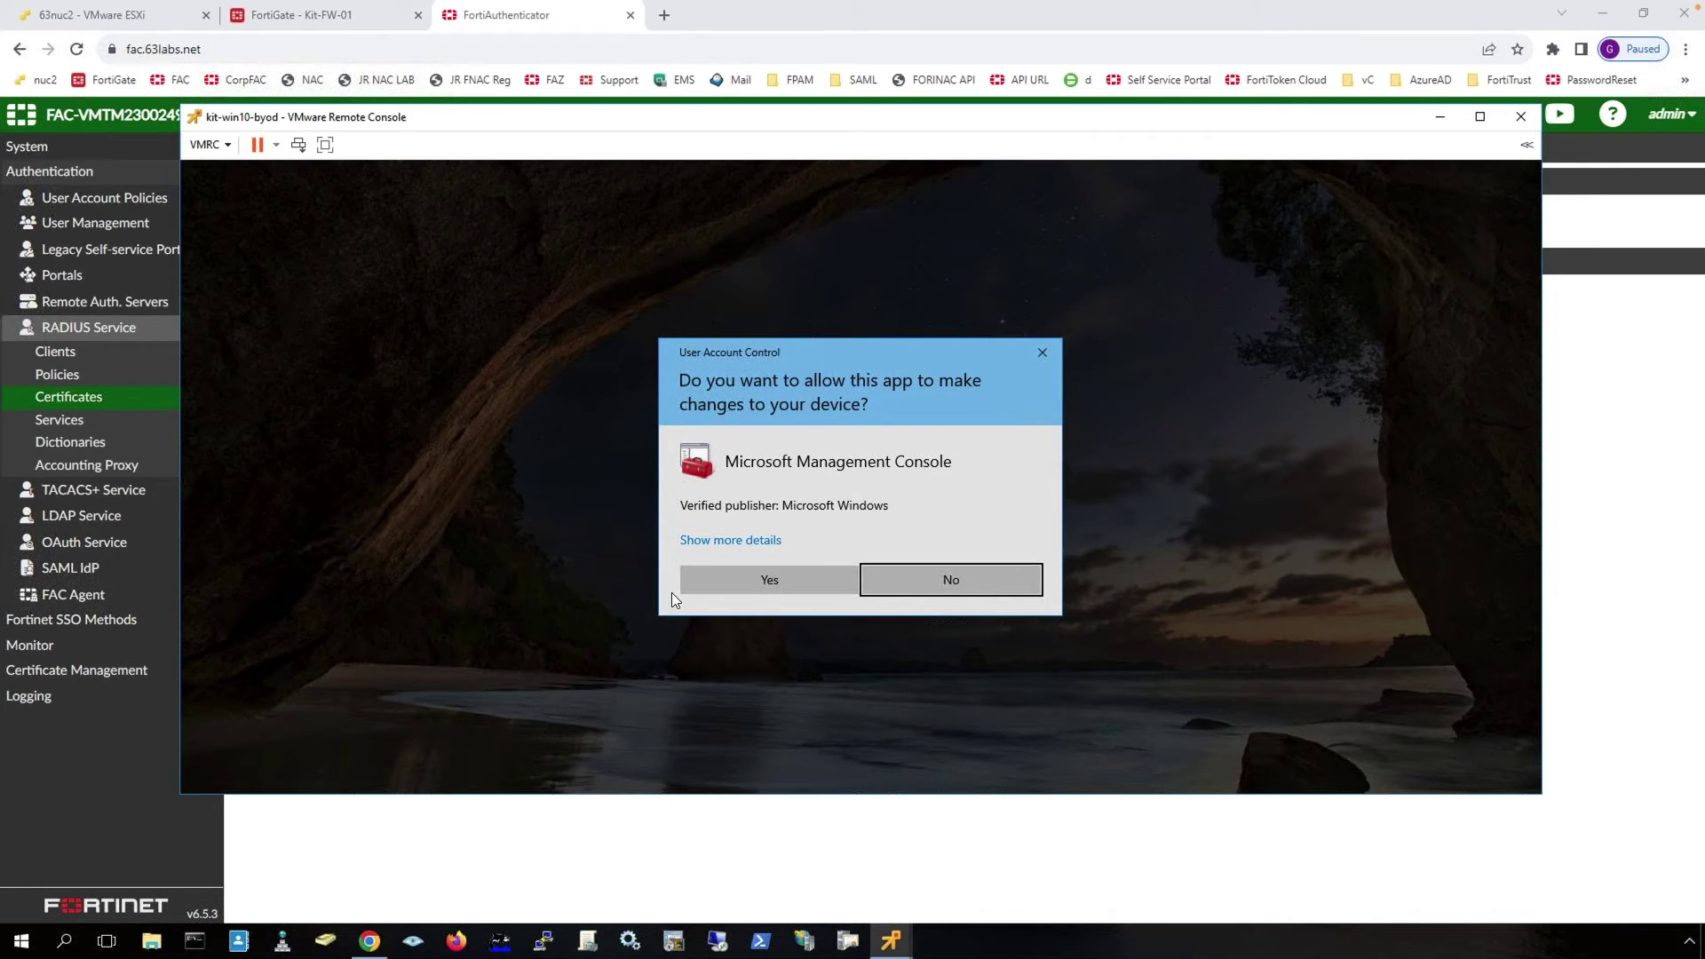
left_click(755, 587)
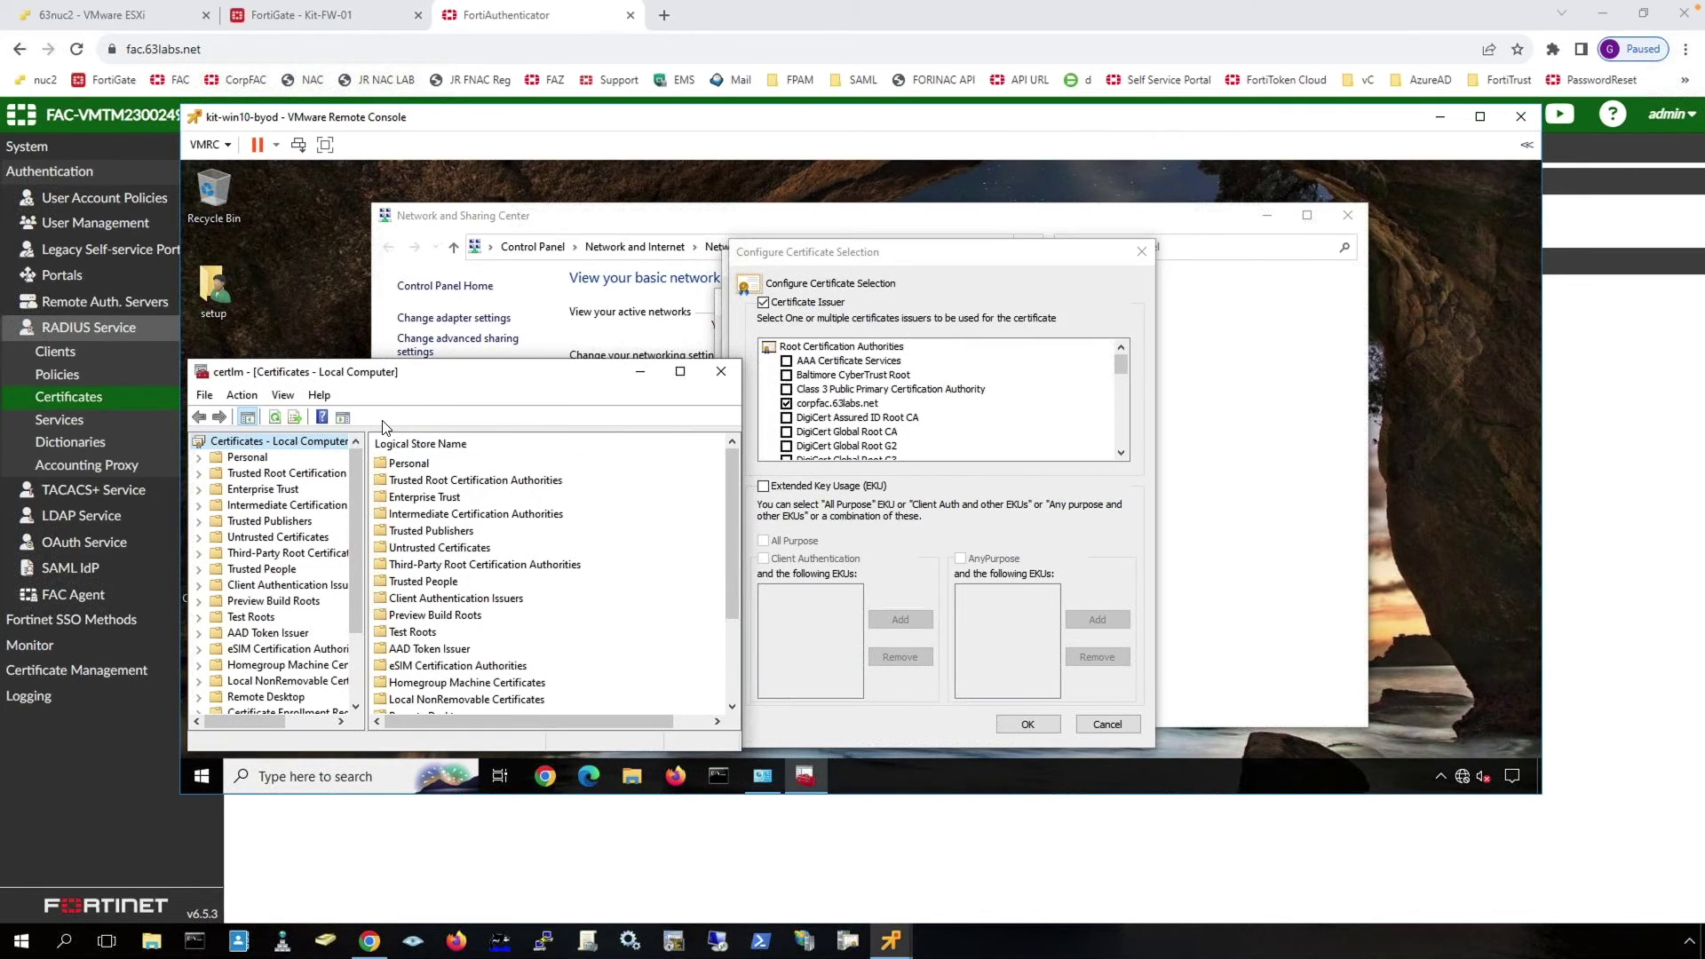
left_click(199, 459)
left_click(269, 473)
left_click(508, 516)
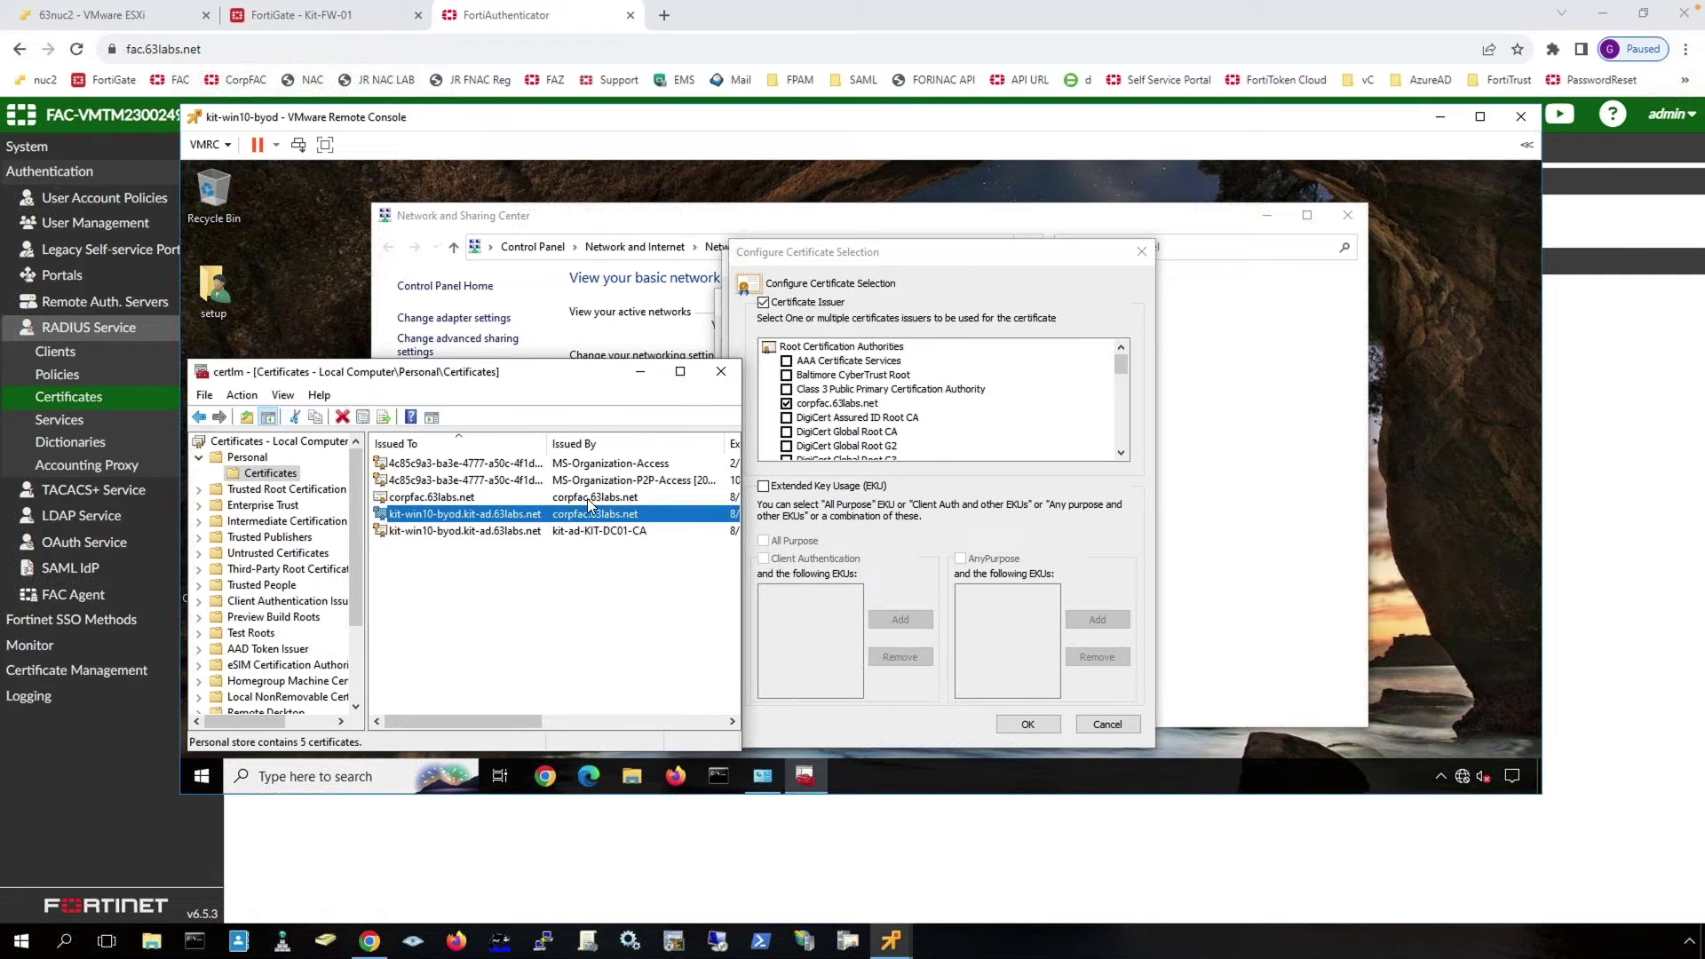
- Verify the kit-win10-byod certificate's certification path leads to corpfac.63labs.net
double_click(543, 515)
left_click(333, 335)
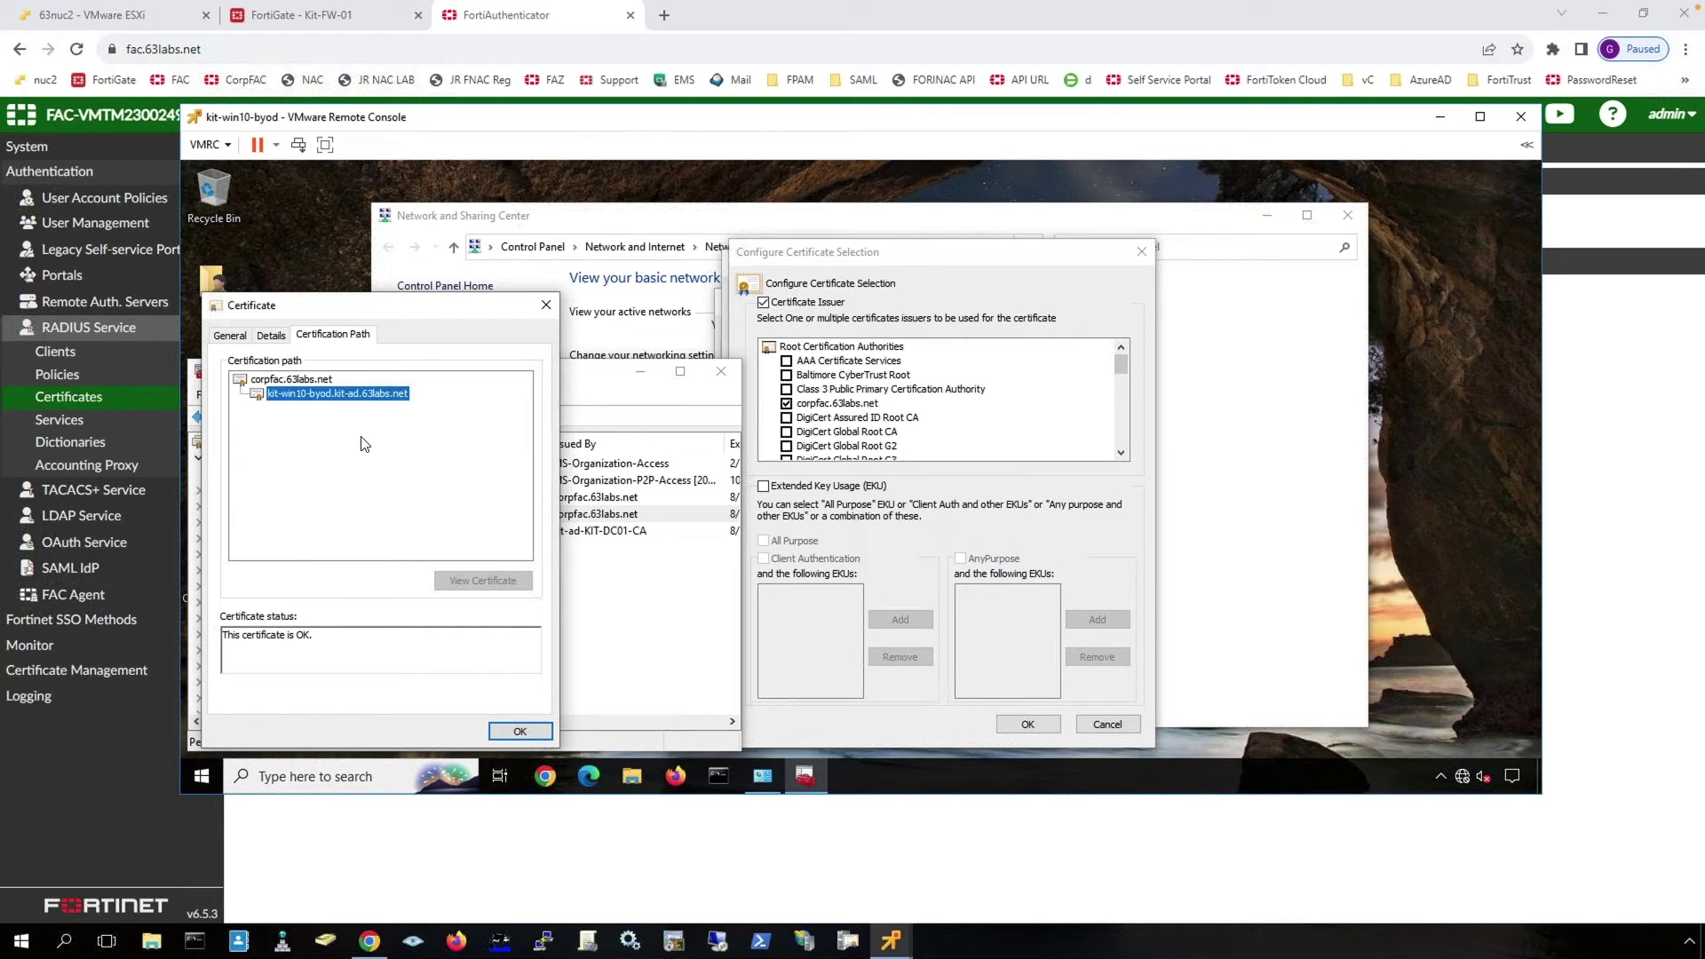
left_click(519, 730)
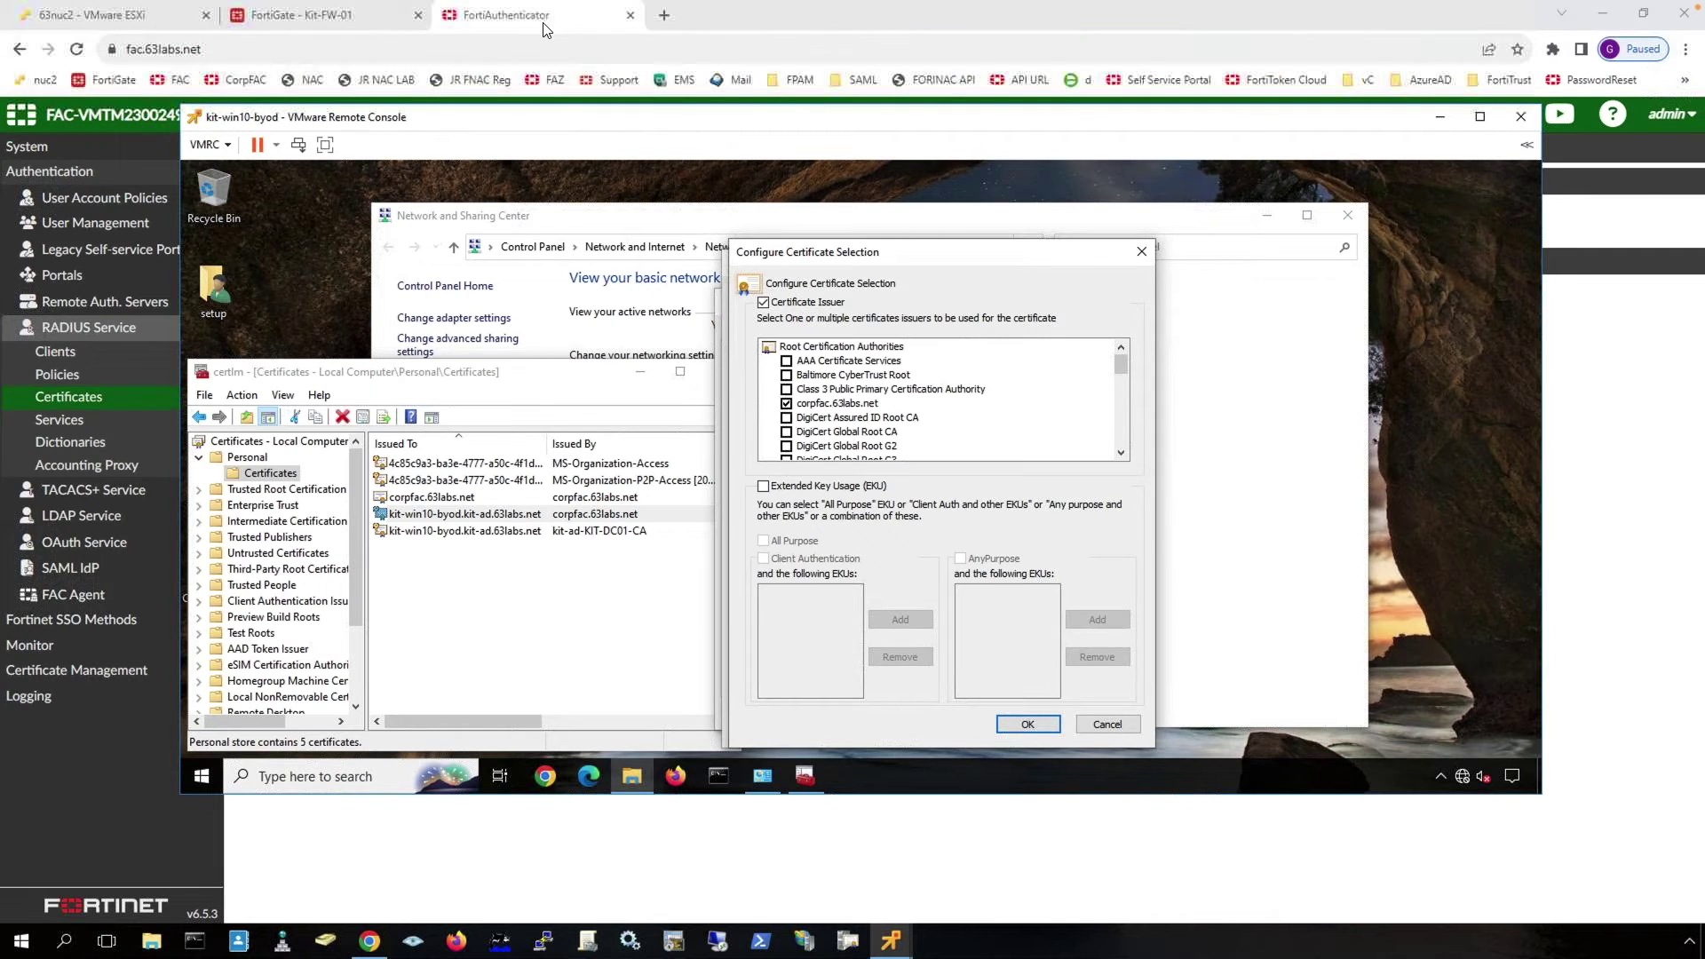
left_click(148, 396)
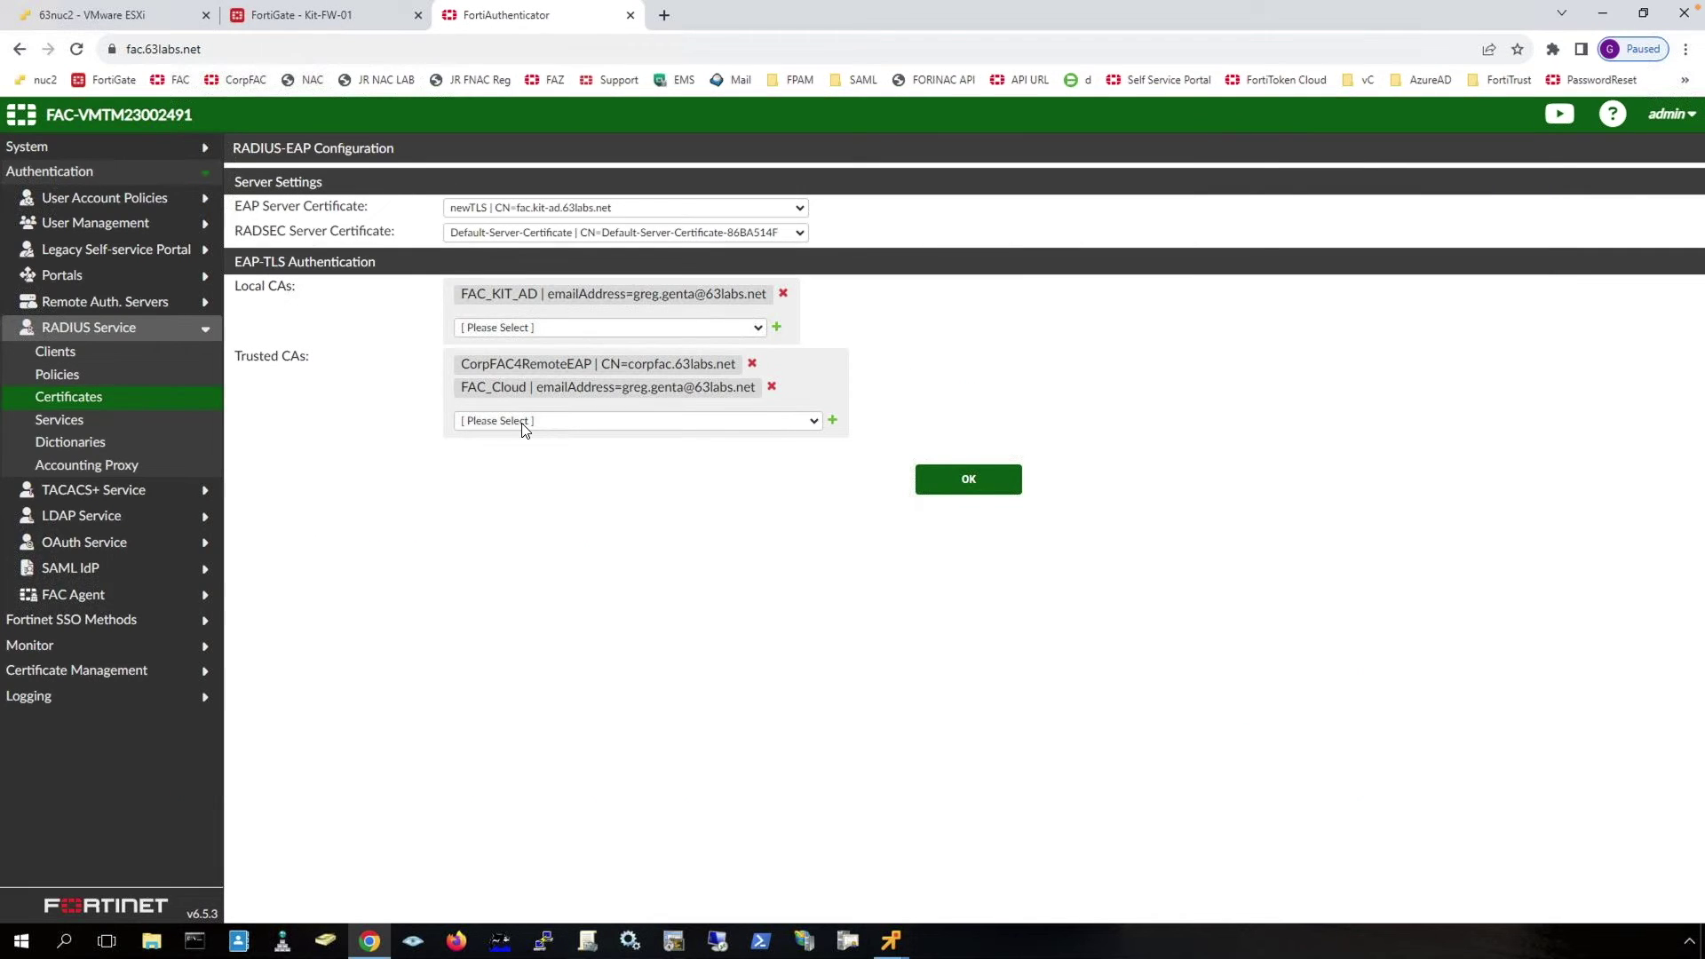
- Reopen the Wi-Fi EAP-TLS policy to view trusted CAs CorpFAC4RemoteEAP and FAC_Cloud
left_click(57, 374)
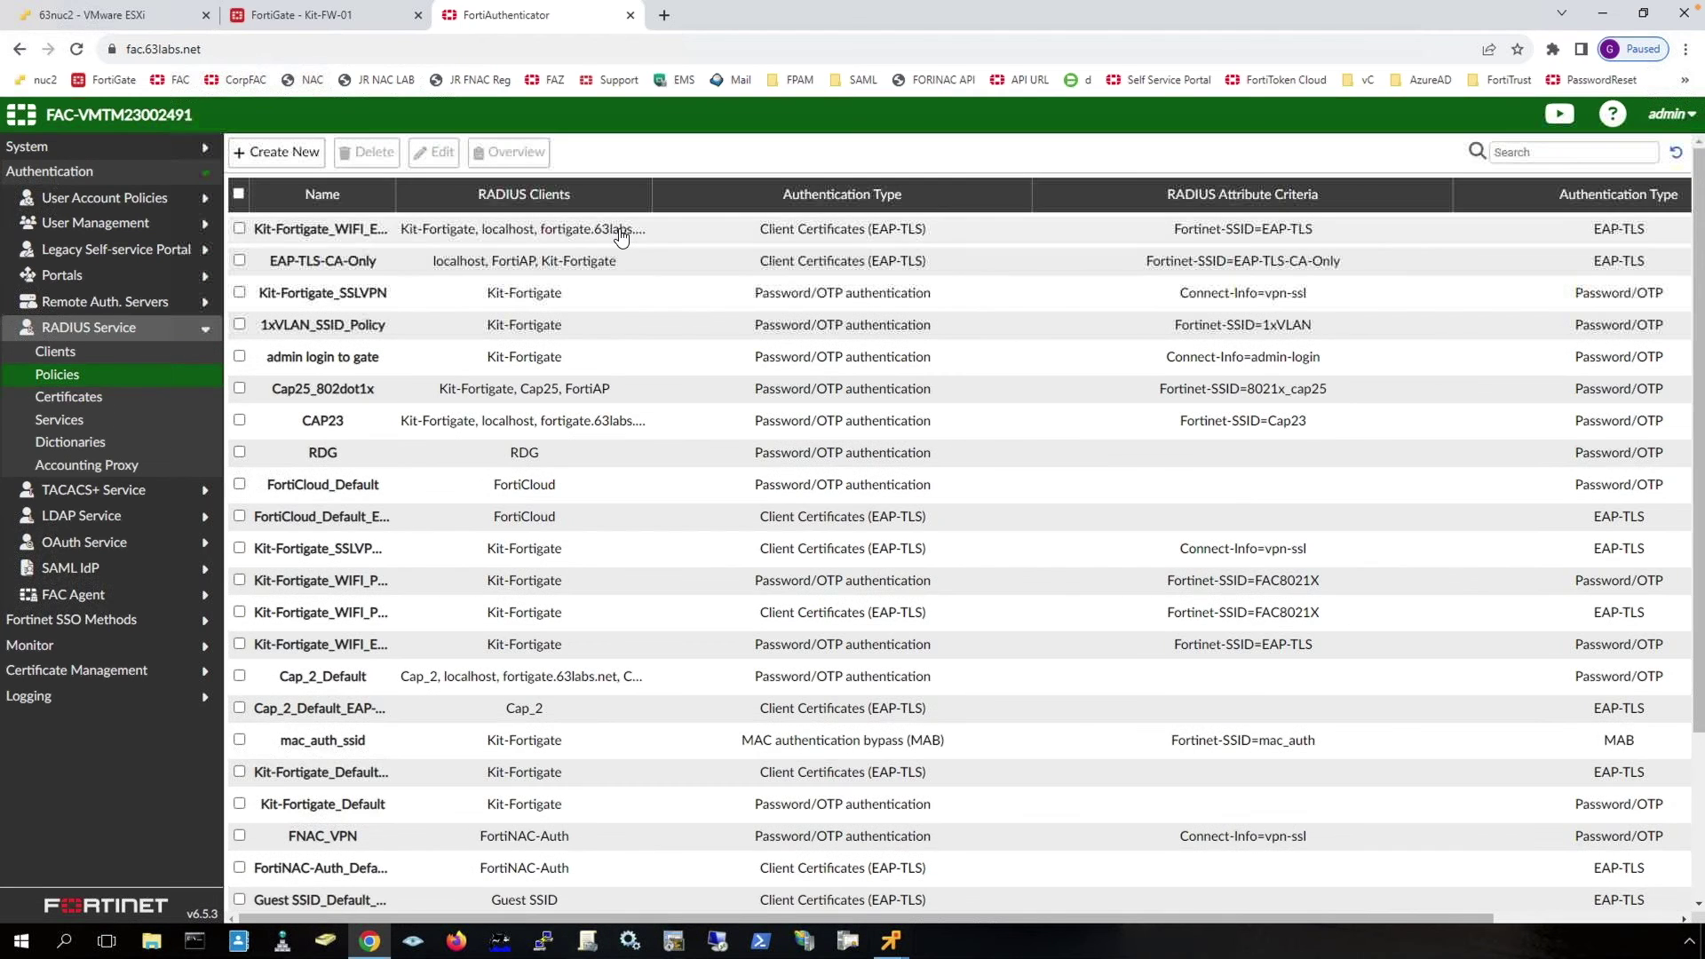
double_click(637, 229)
left_click(1079, 555)
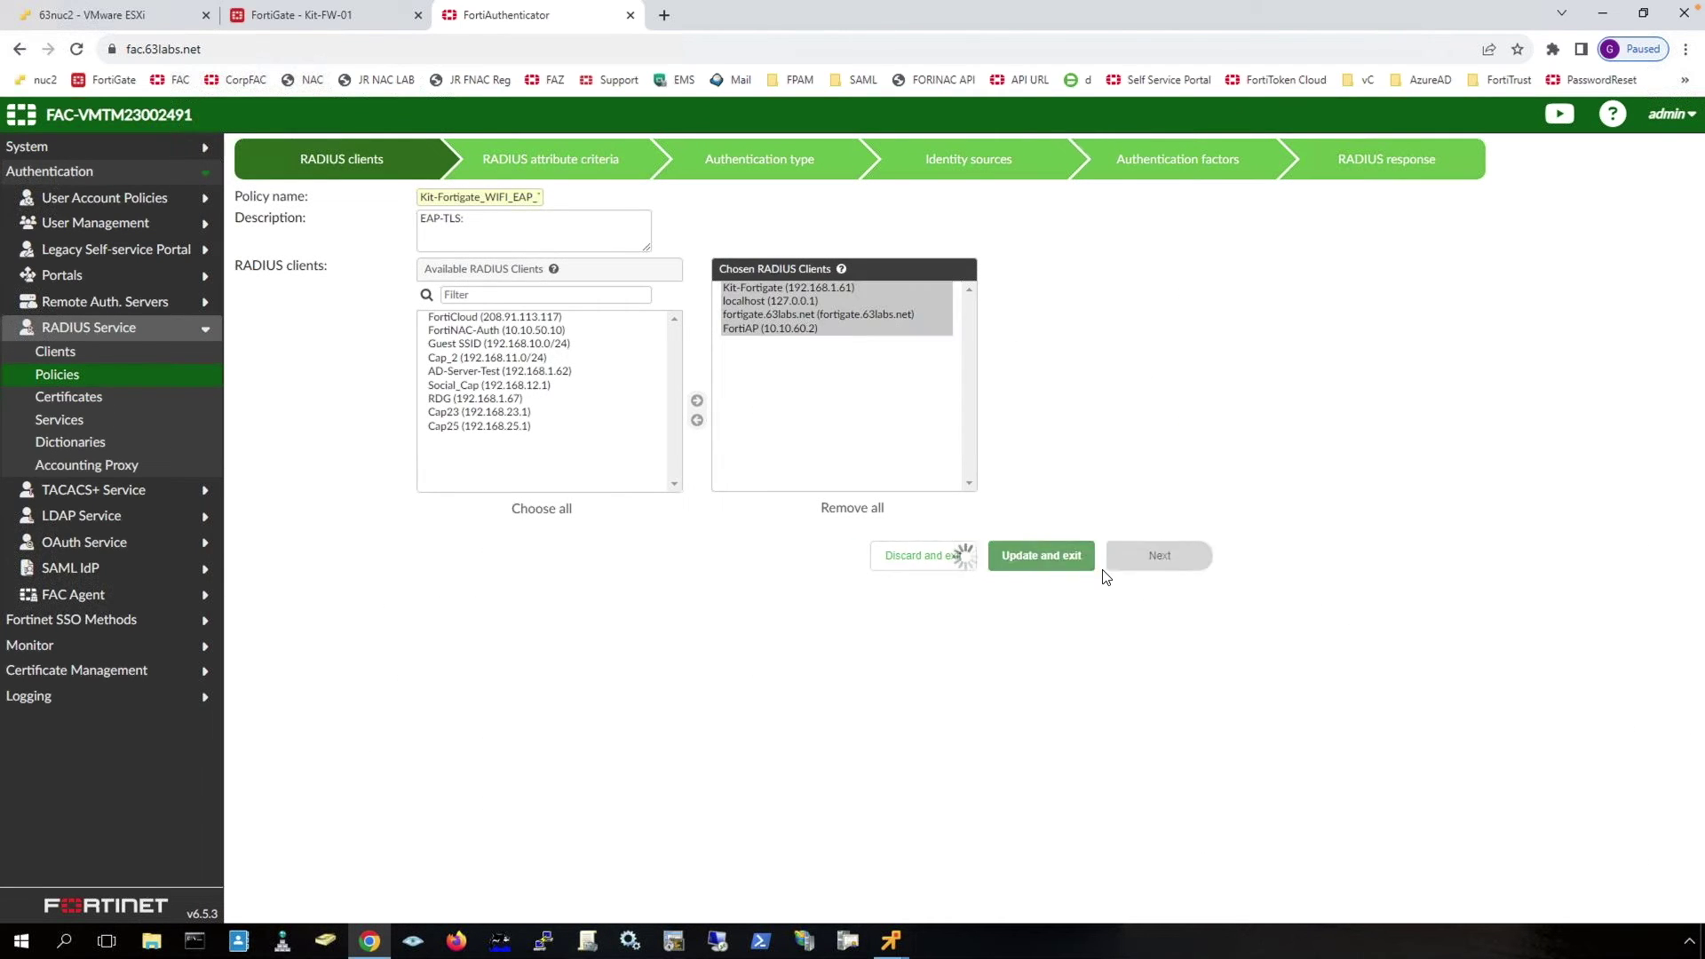
left_click(1158, 446)
left_click(1153, 276)
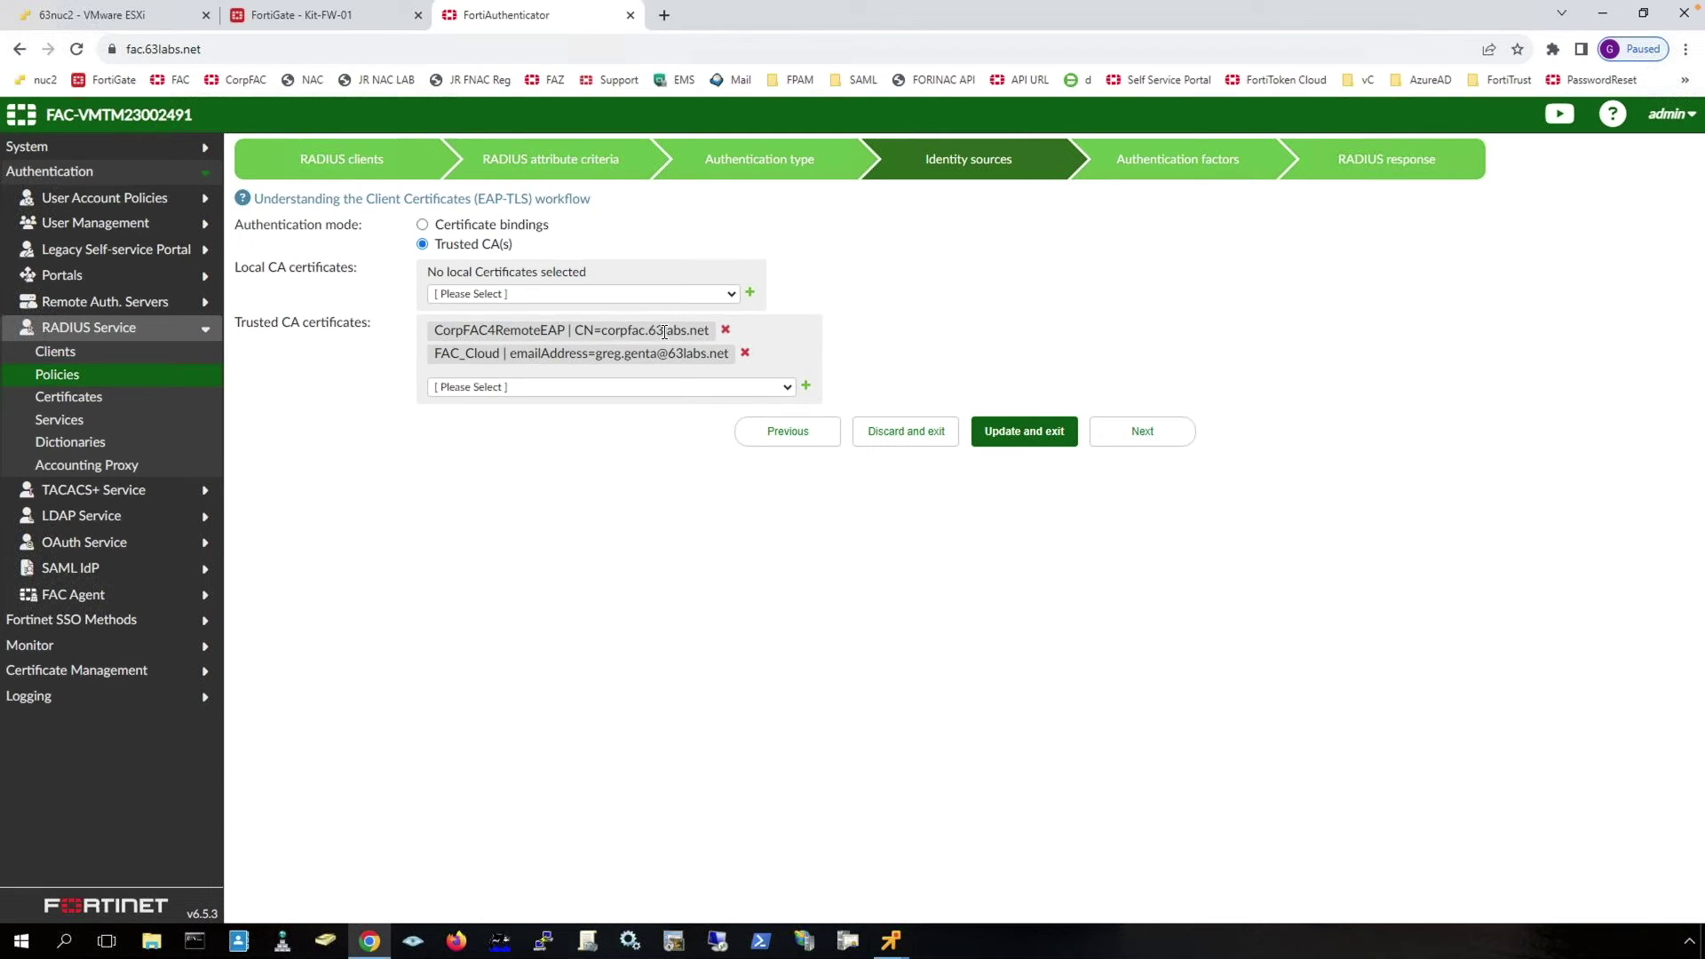
left_click(282, 17)
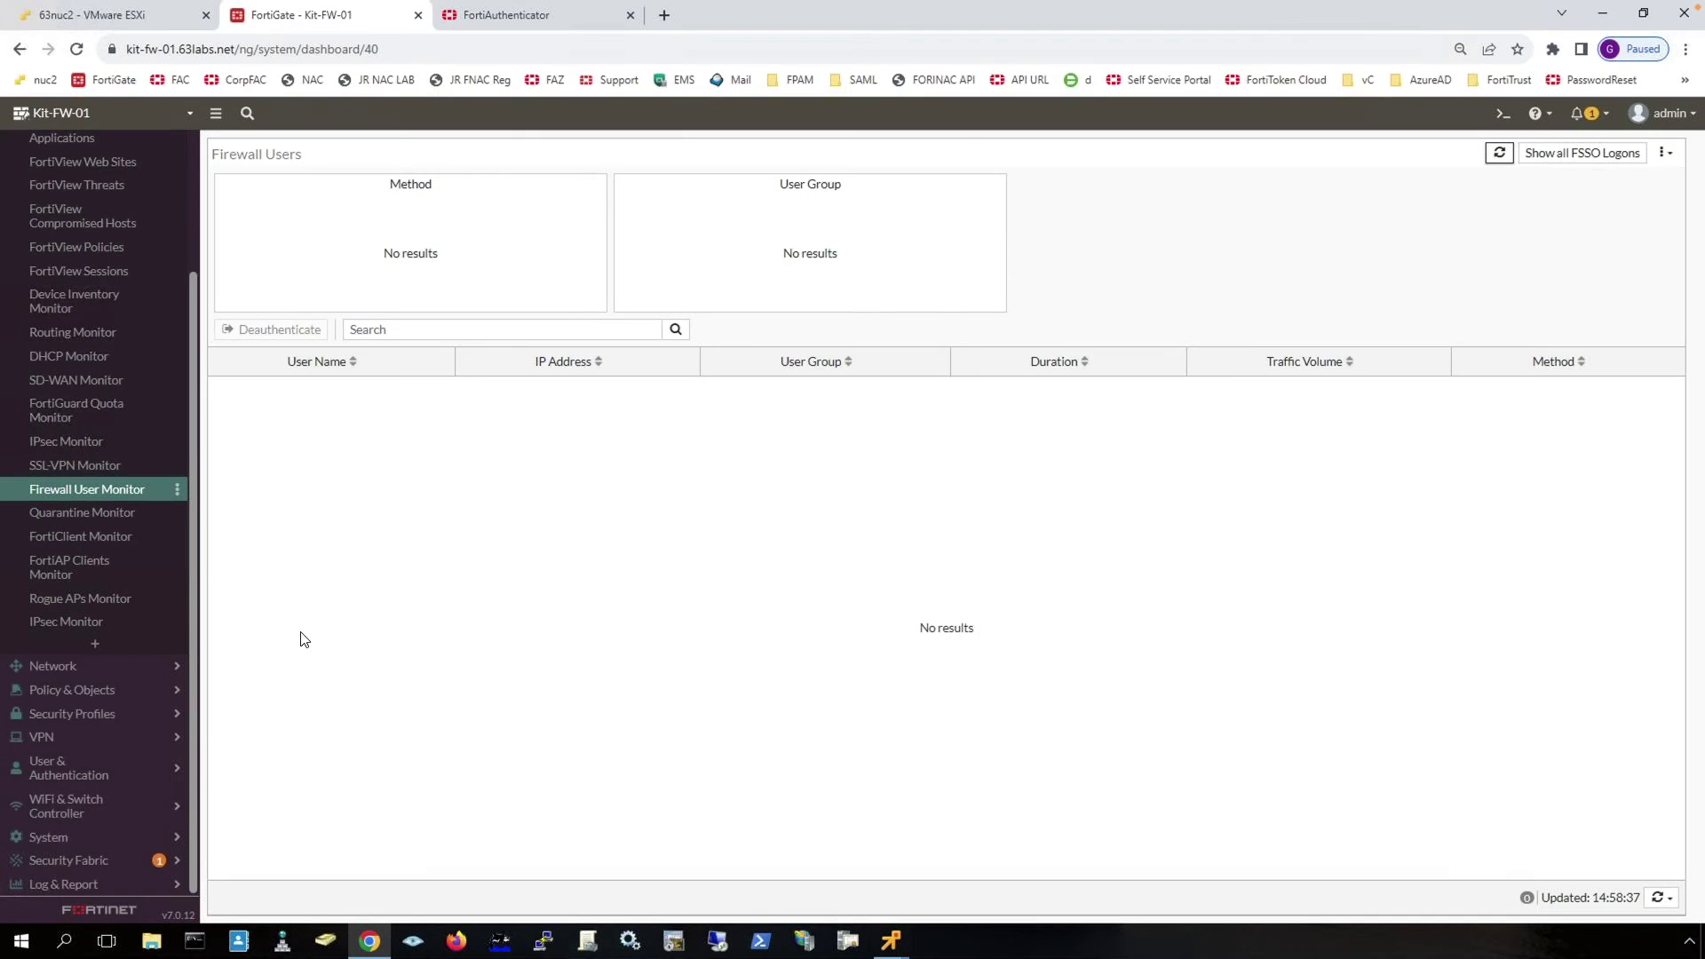
- Refresh the firewall user monitor and locate kit-win10-byod in group EAP-TLS-TrustedCA
left_click(1498, 155)
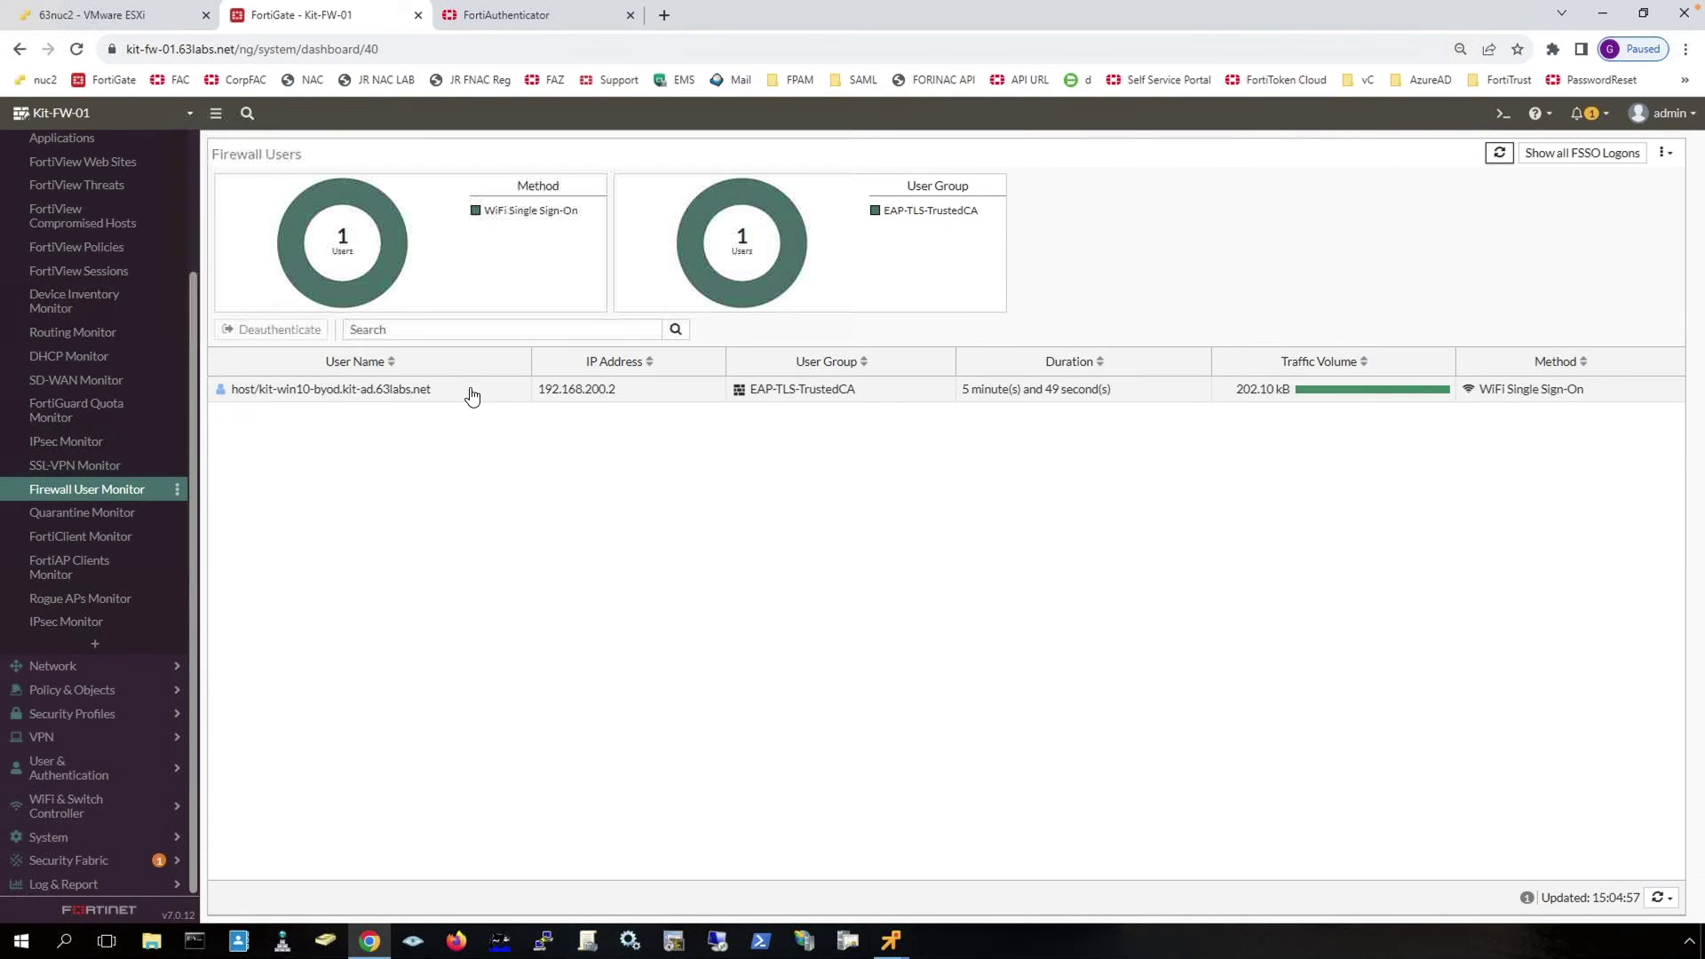
left_click(359, 393)
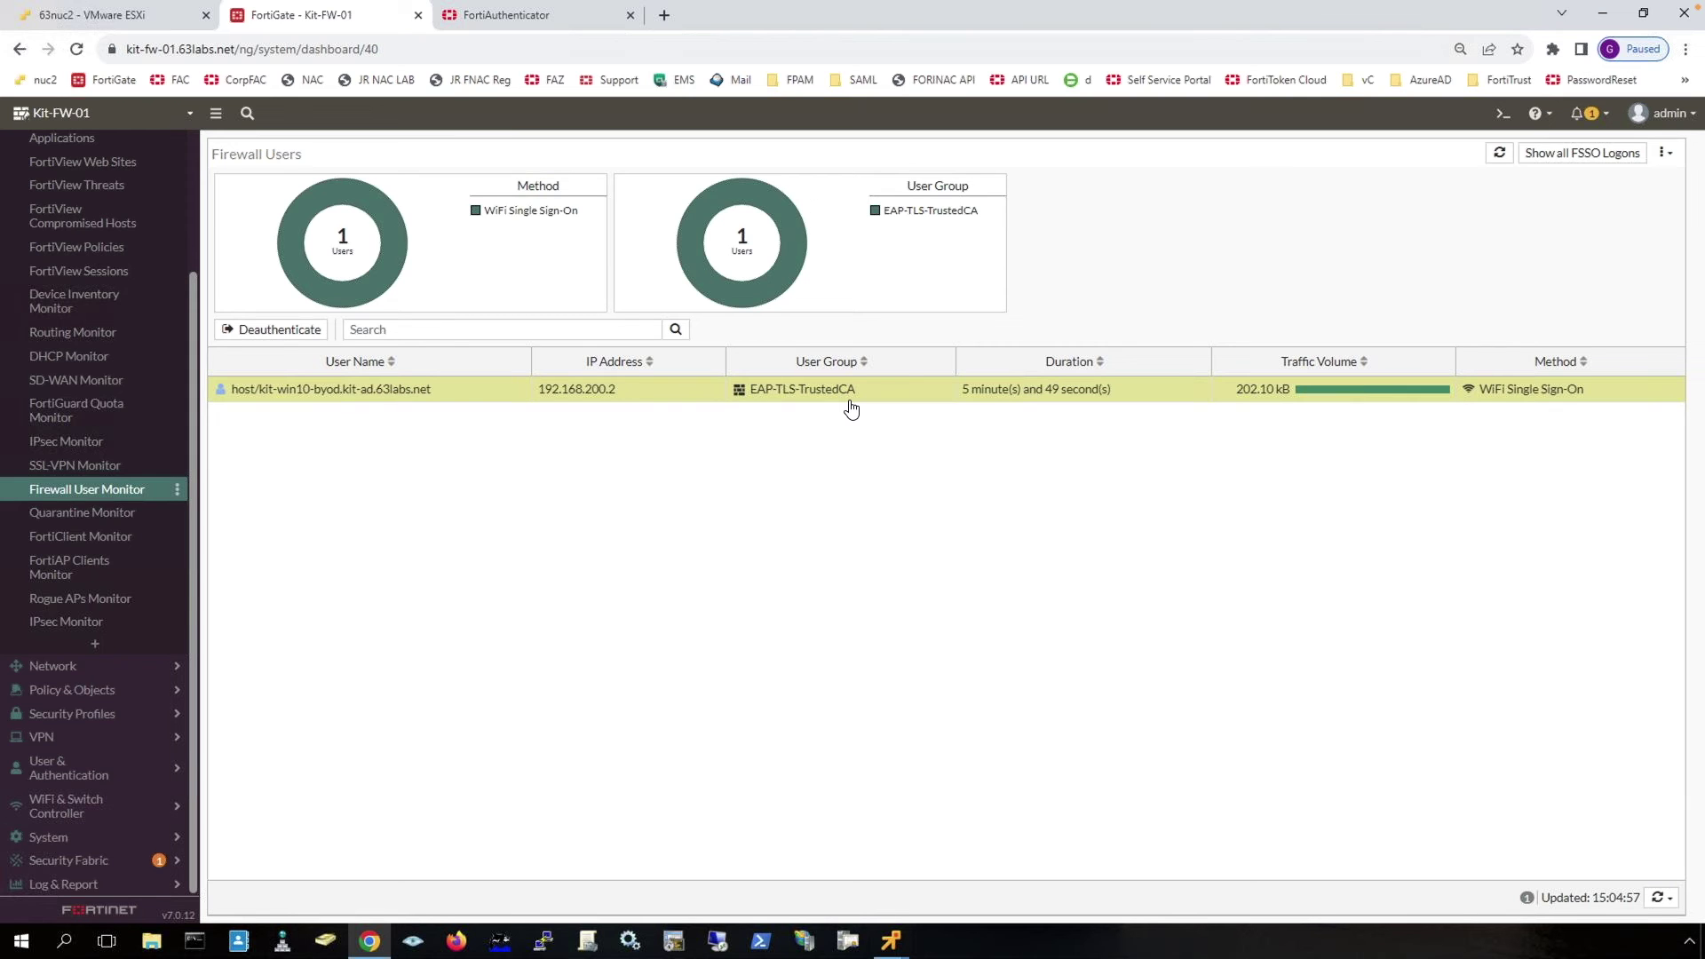
left_click(890, 940)
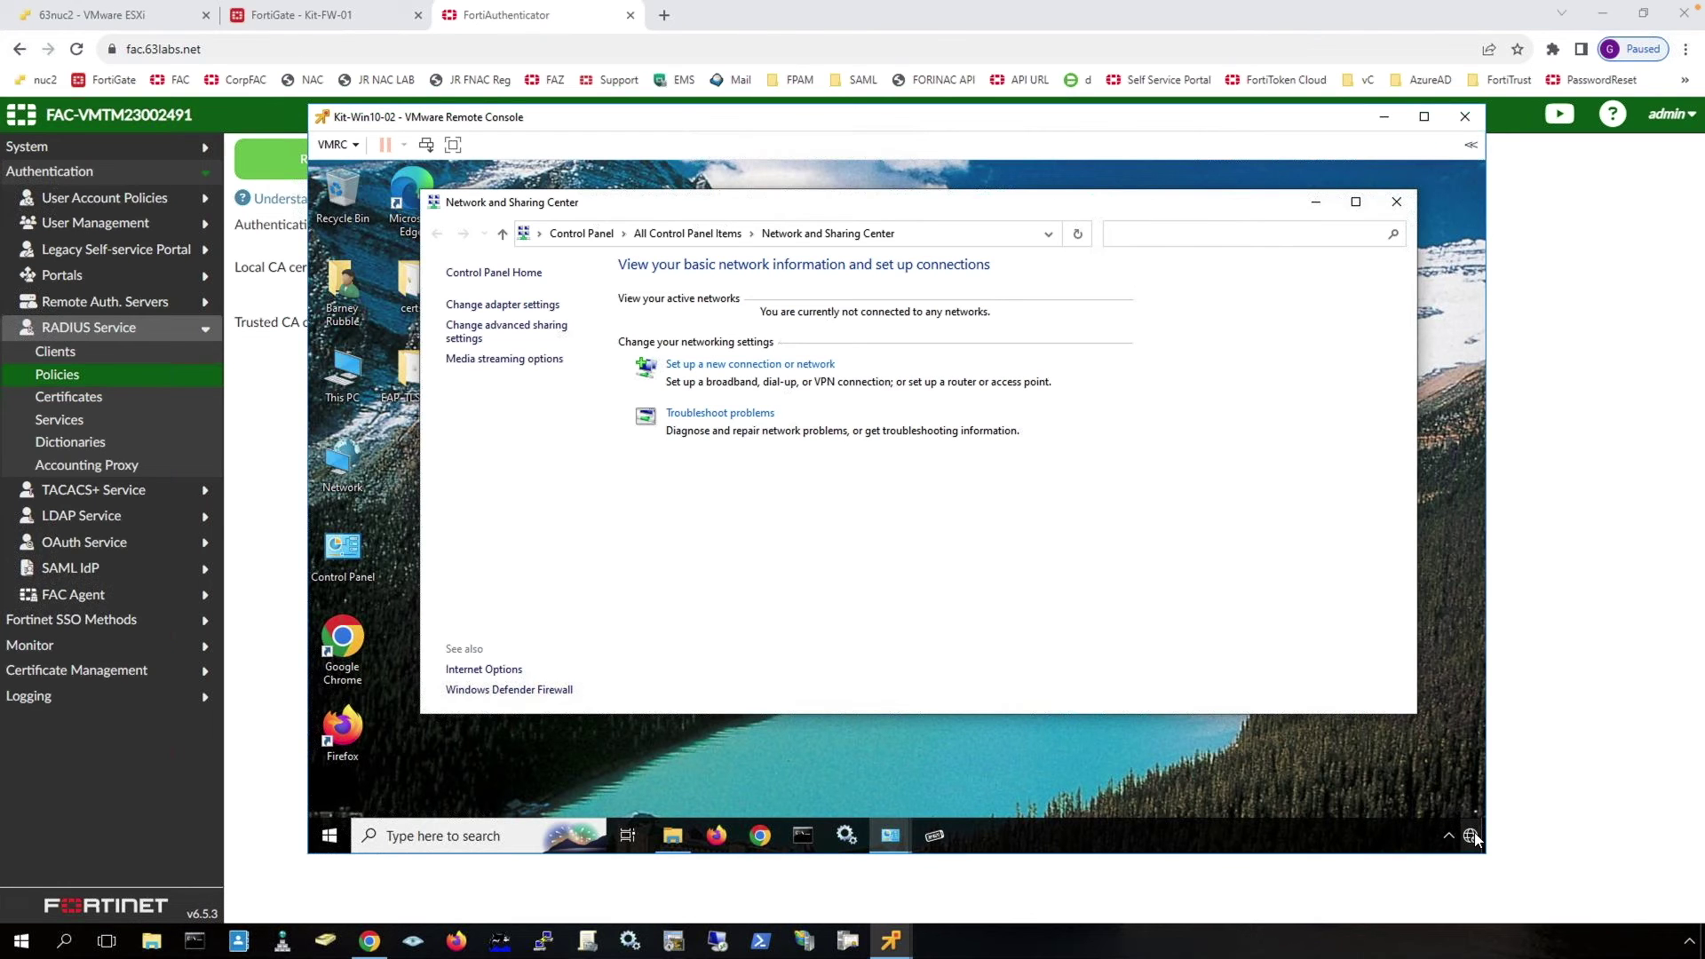
- Connect Kit-Win10-02 to the EAP-TLS Wi-Fi network
left_click(1472, 836)
left_click(1309, 322)
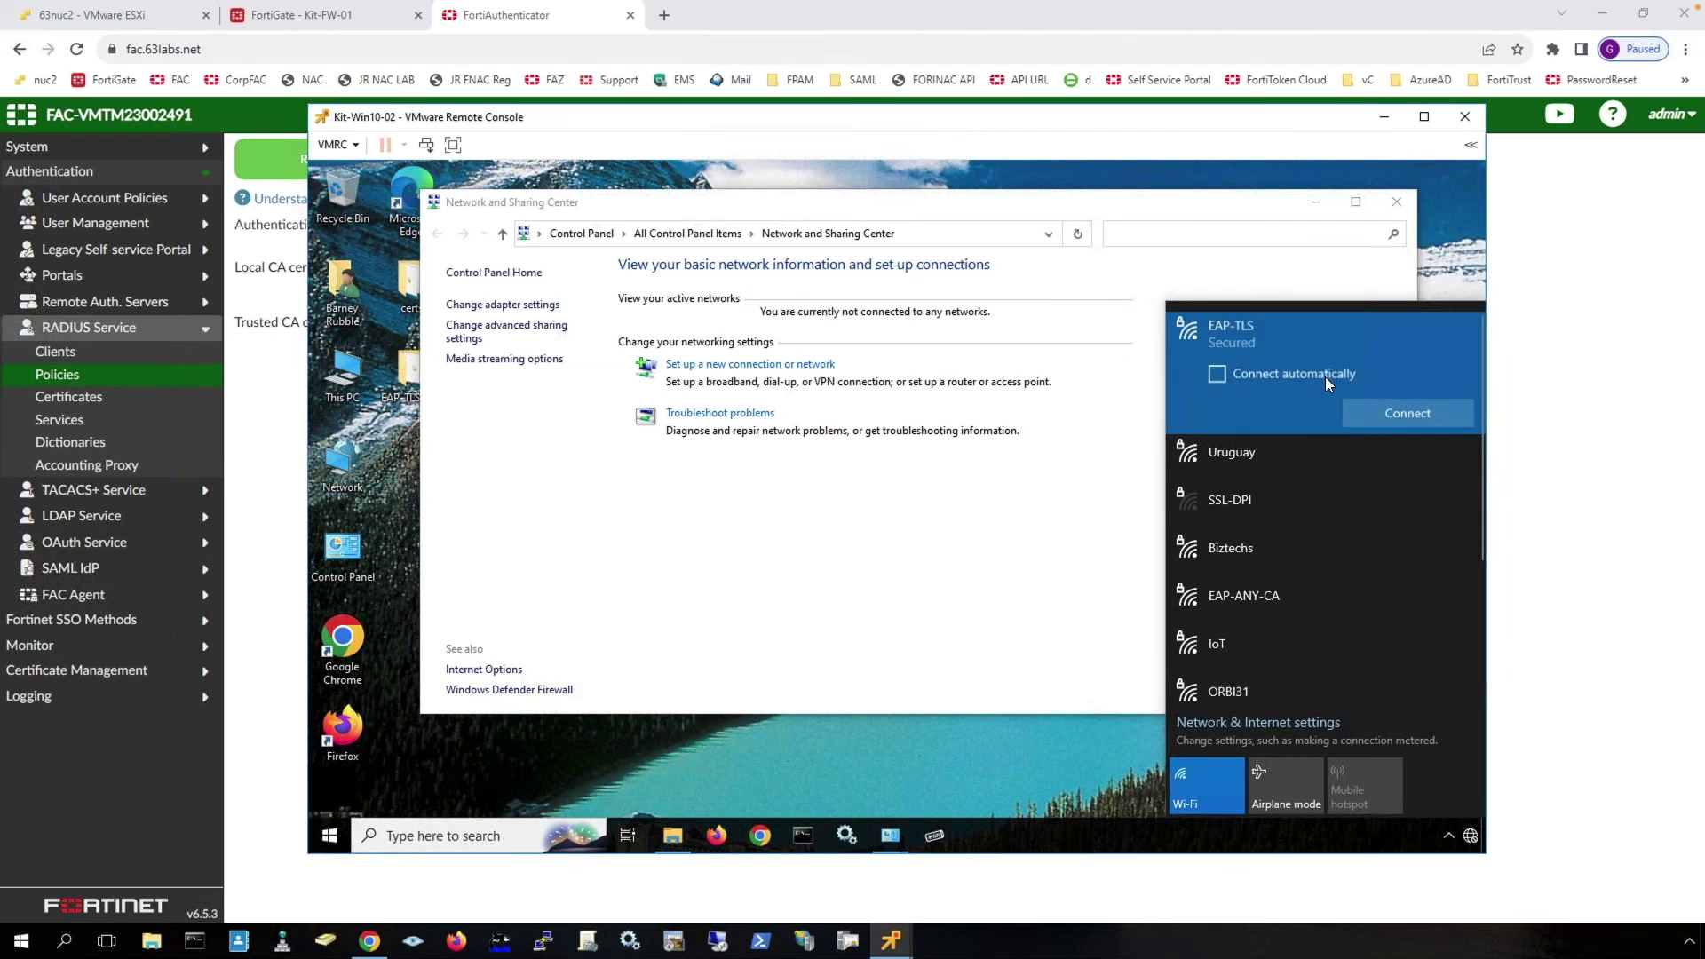
left_click(1405, 410)
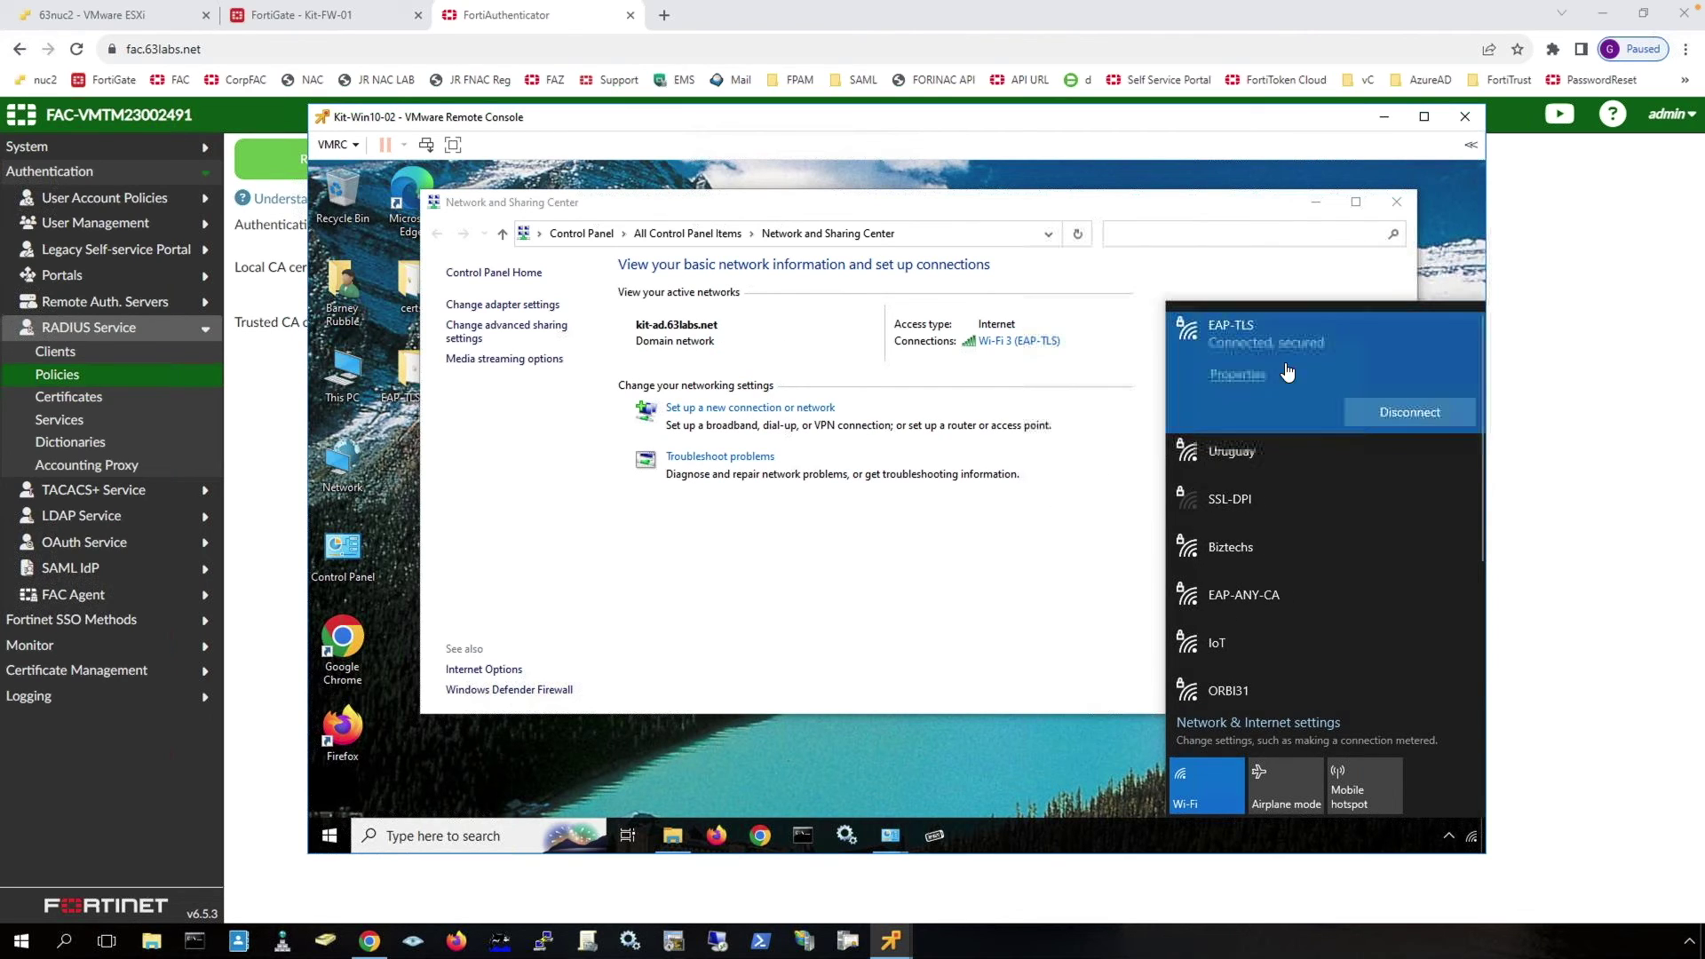
- Inspect the network's certificate validation settings and Advanced issuer selection
left_click(1012, 348)
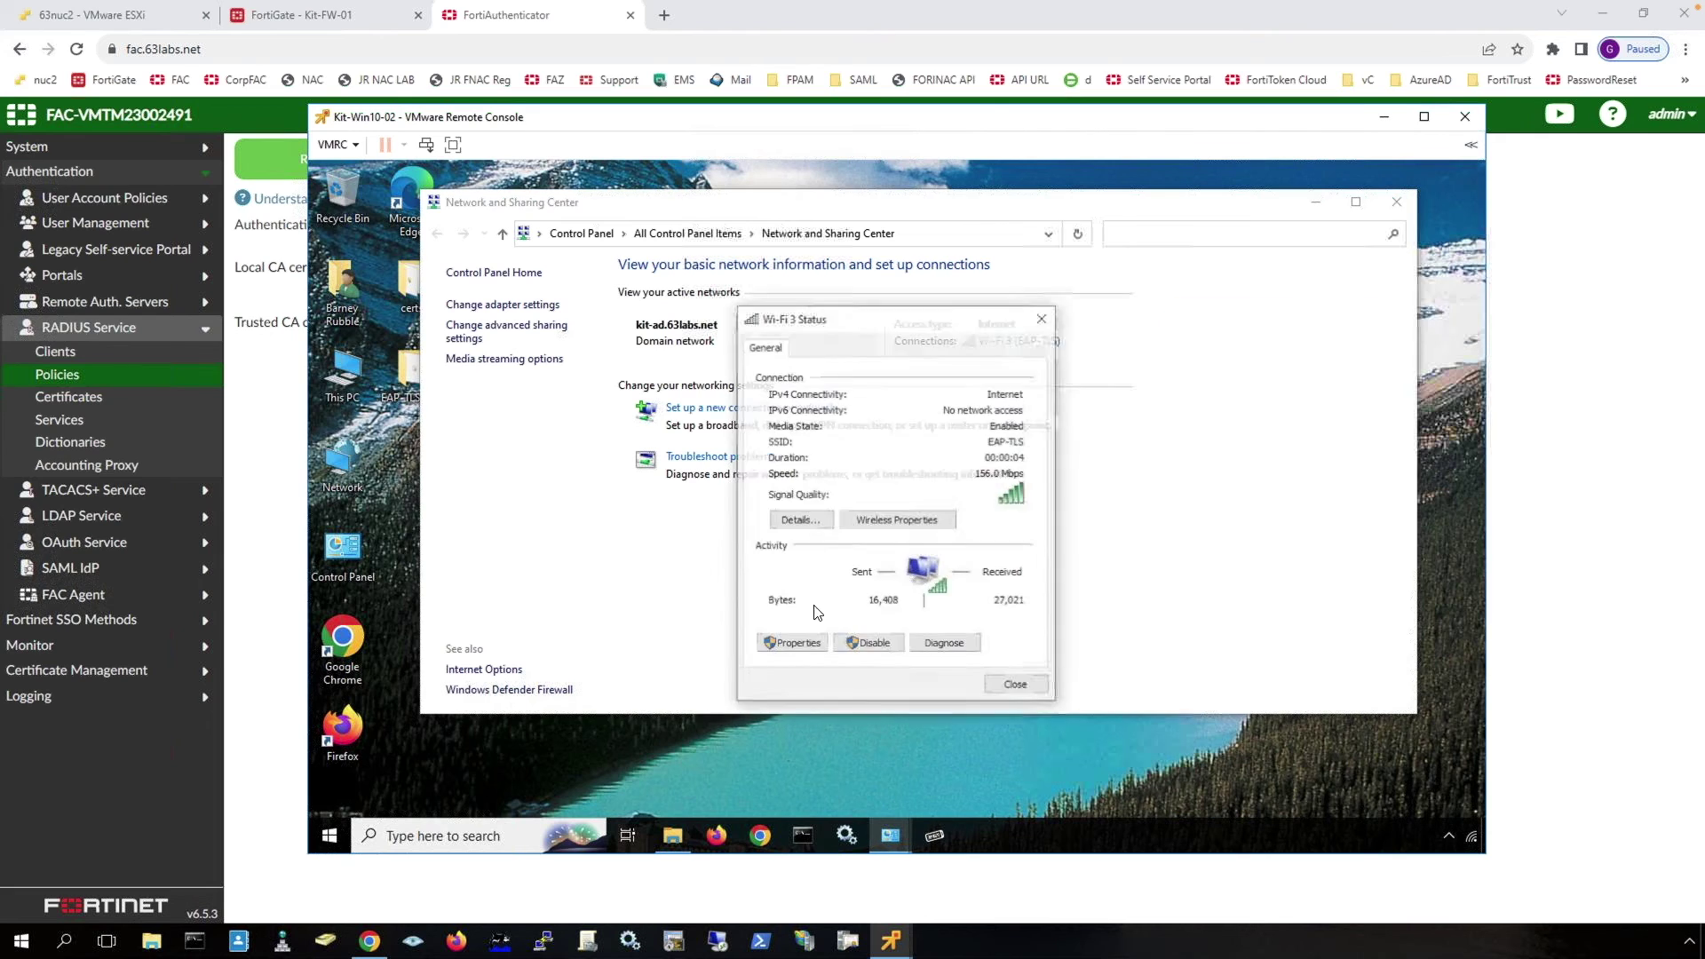
left_click(898, 520)
left_click(838, 363)
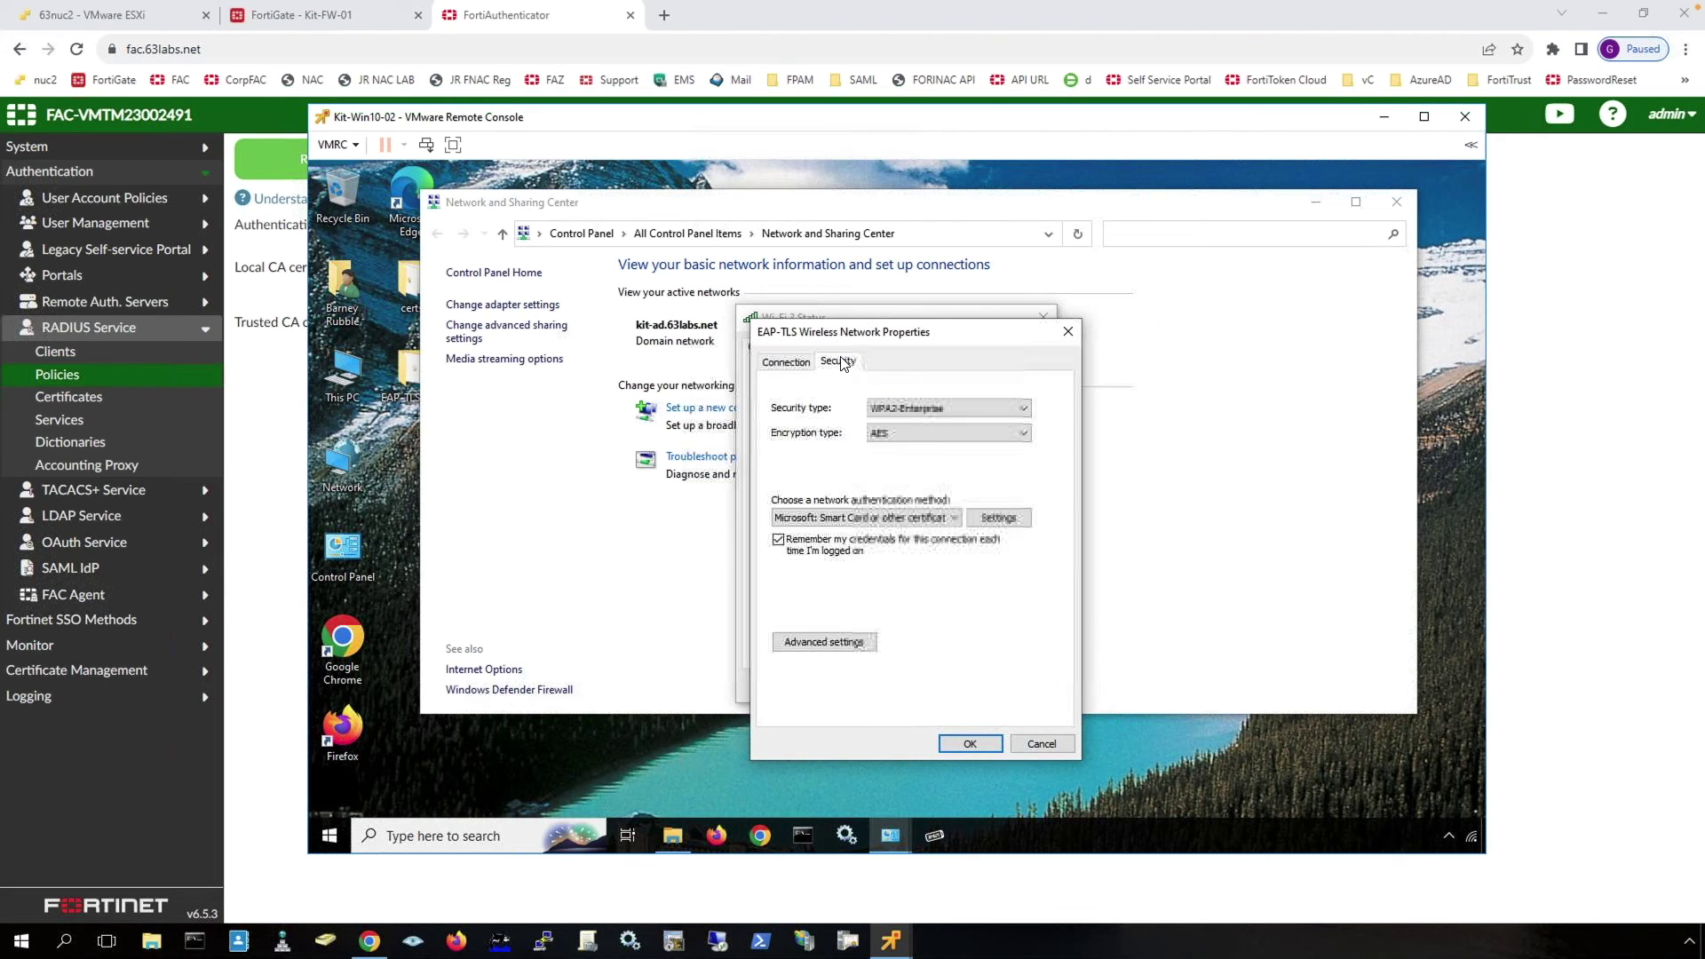
left_click(1014, 517)
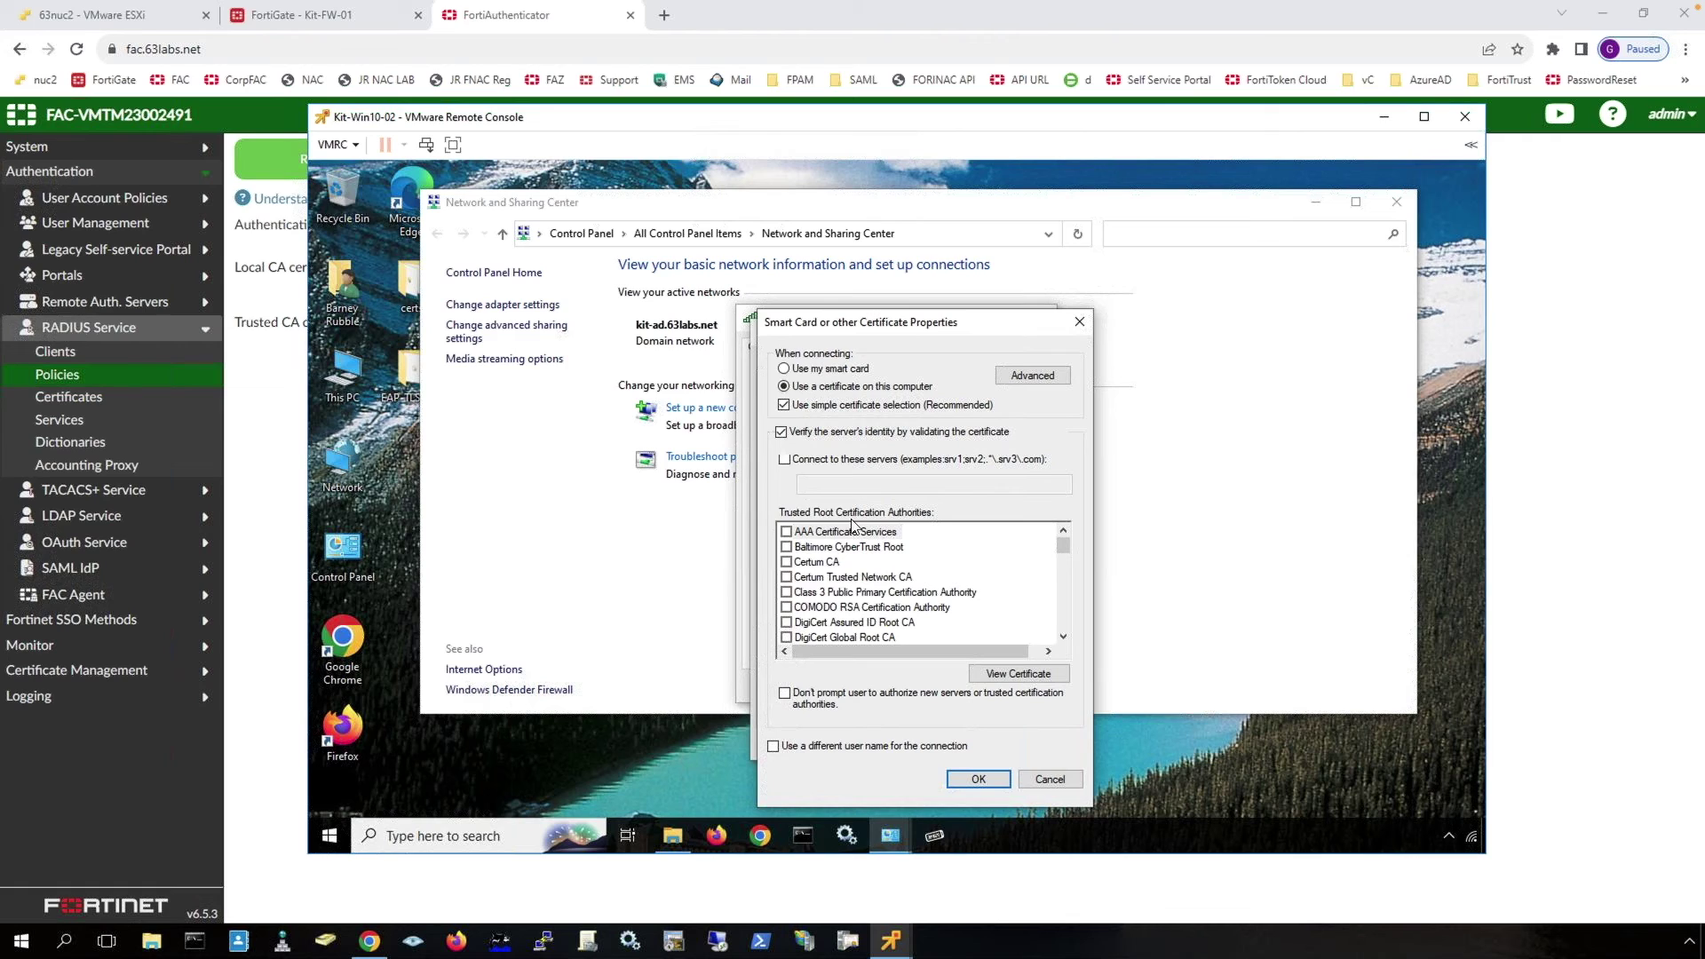
scroll(881, 582, "down", 6)
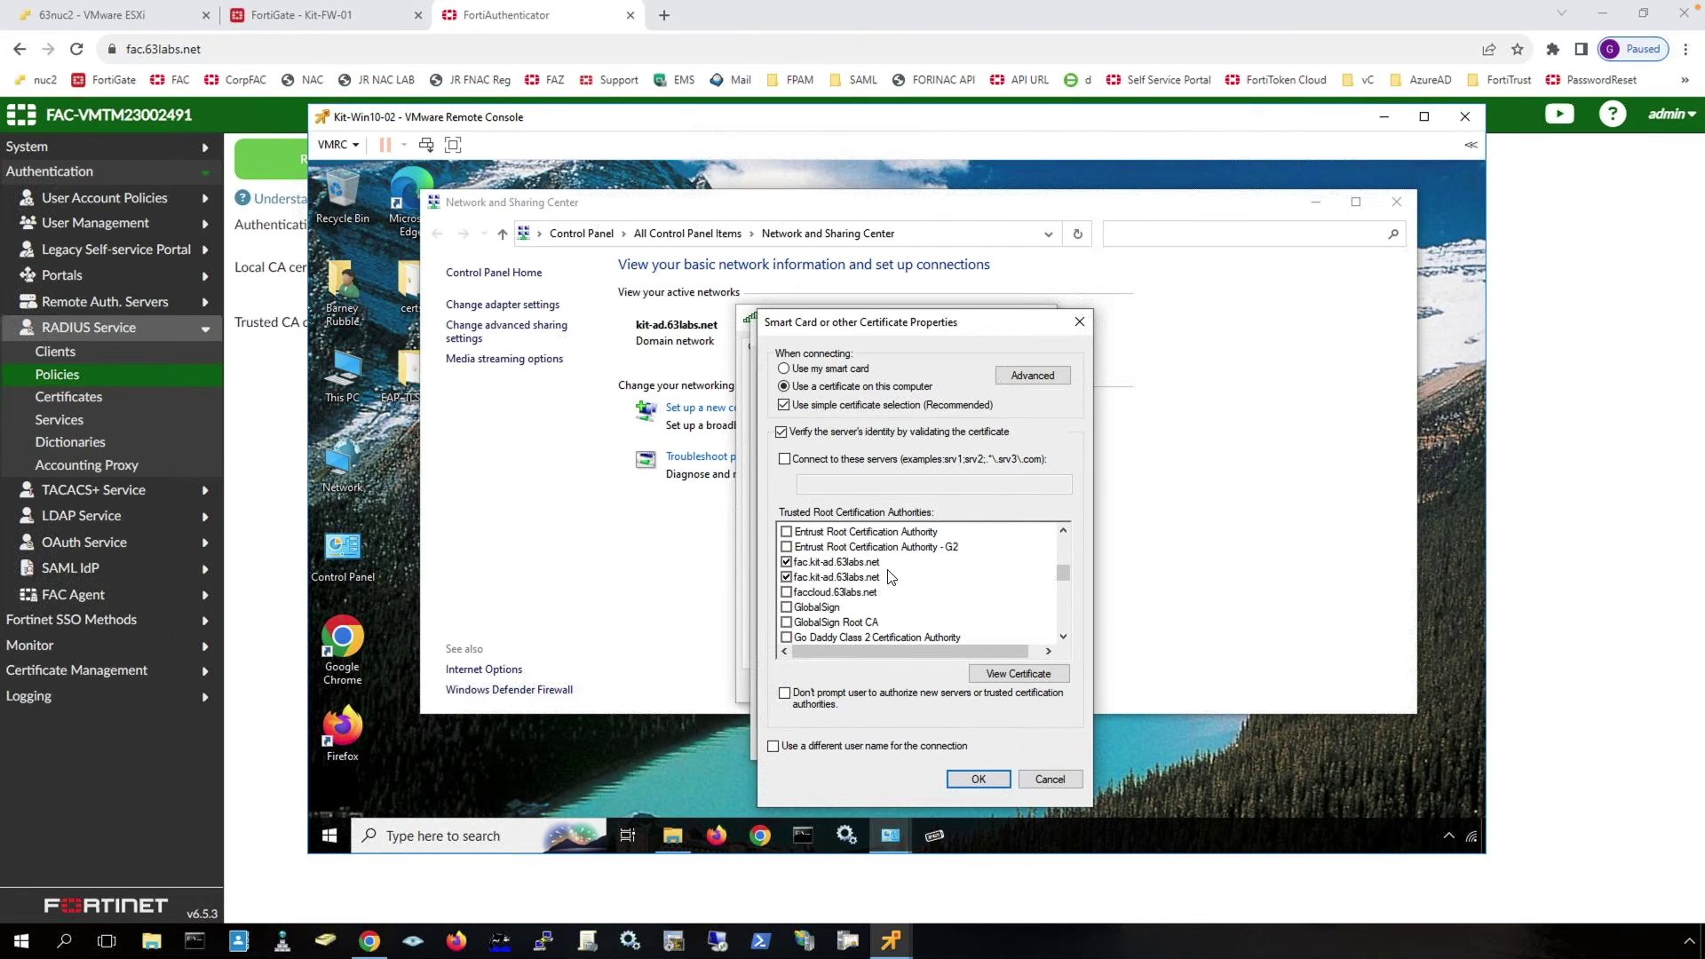
left_click(1033, 375)
scroll(1154, 497, "down", 3)
left_click(1157, 513)
left_click(1156, 512)
left_click(1156, 512)
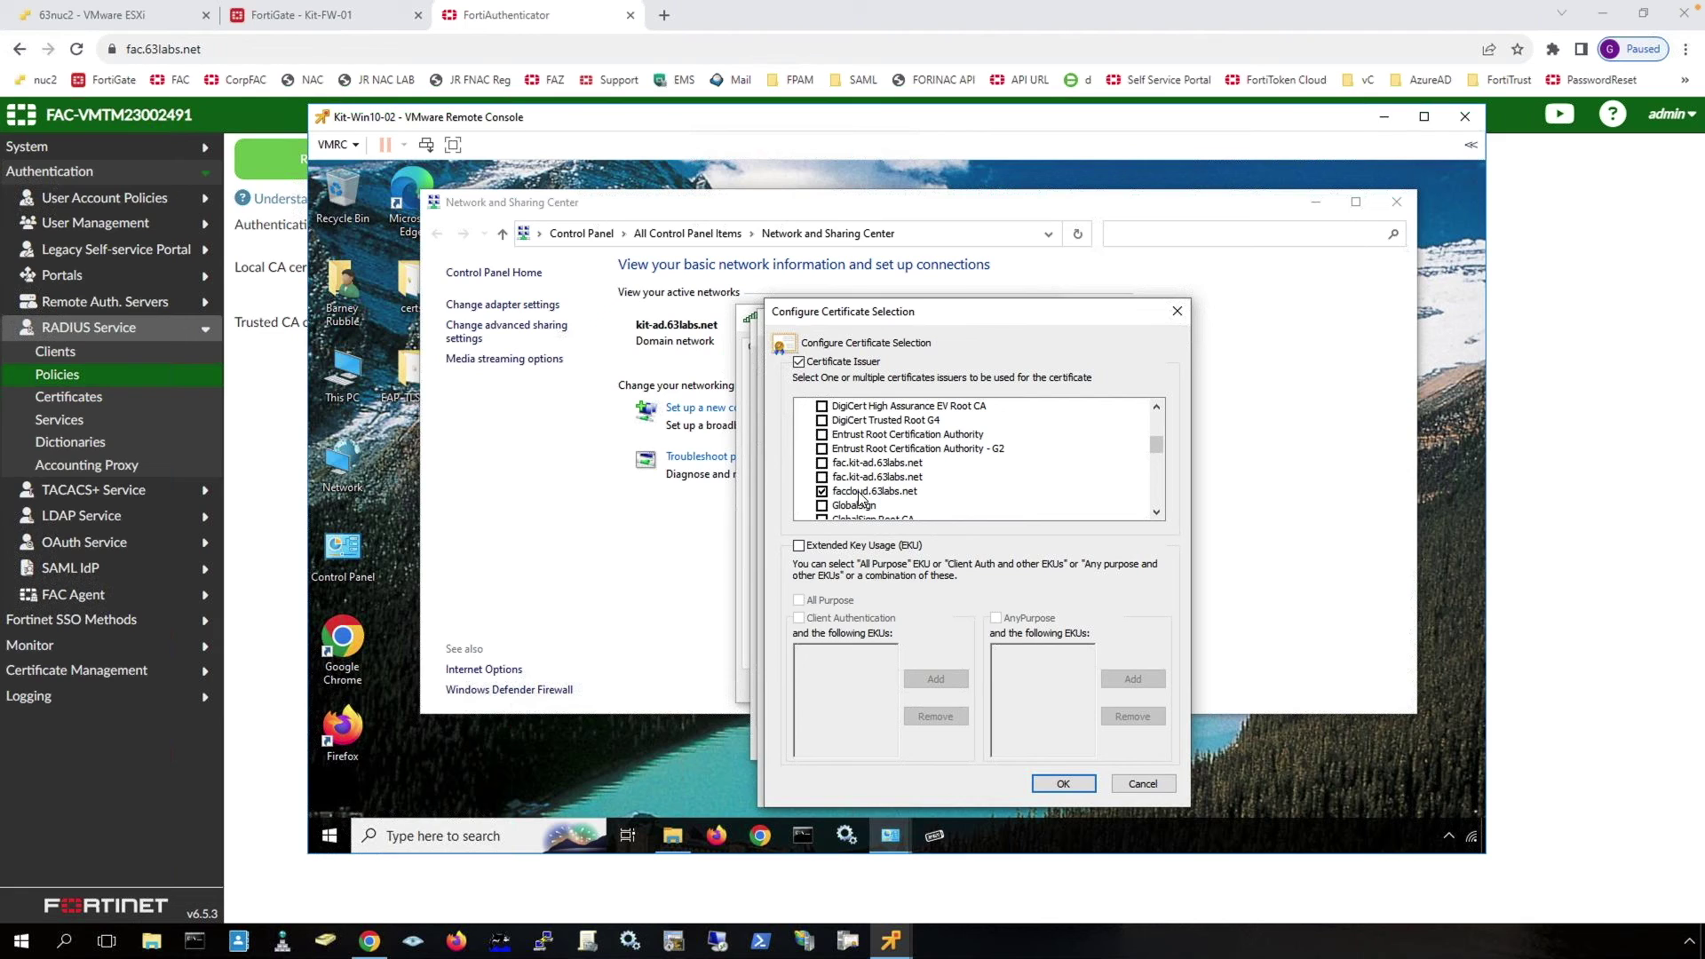
- Confirm the Kit-Win10-02 EAP-TLS login in FortiGate's user monitor and FortiAuthenticator logs
key("alt+Tab")
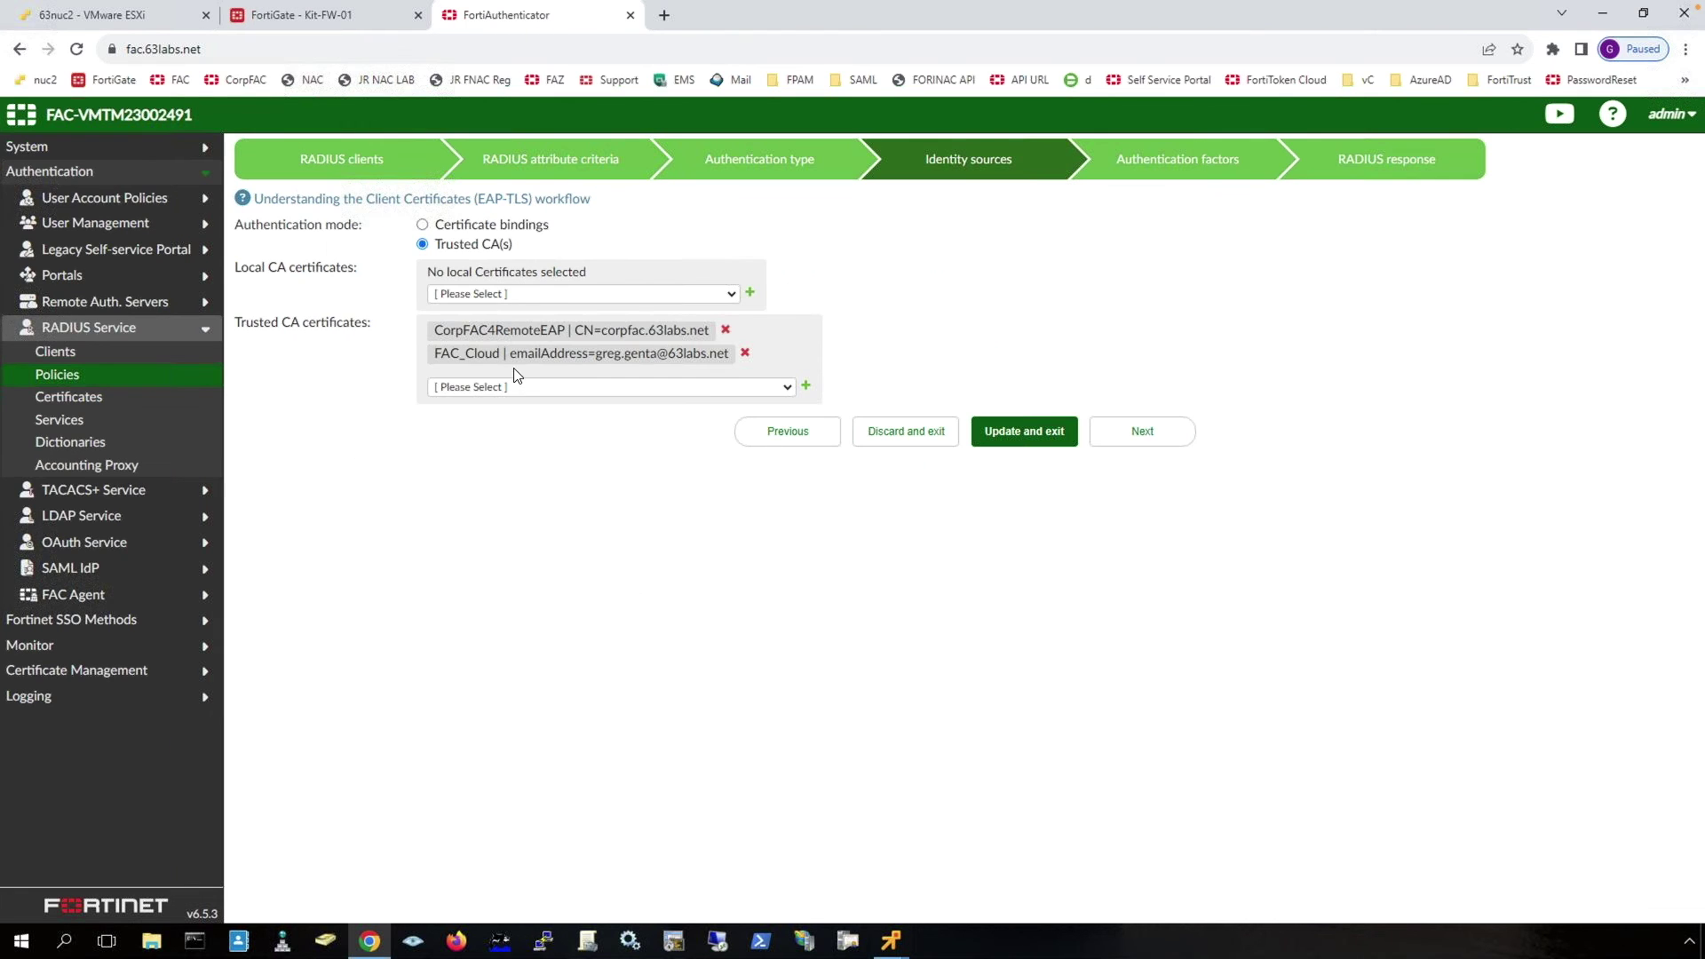
left_click_drag(436, 355, 636, 369)
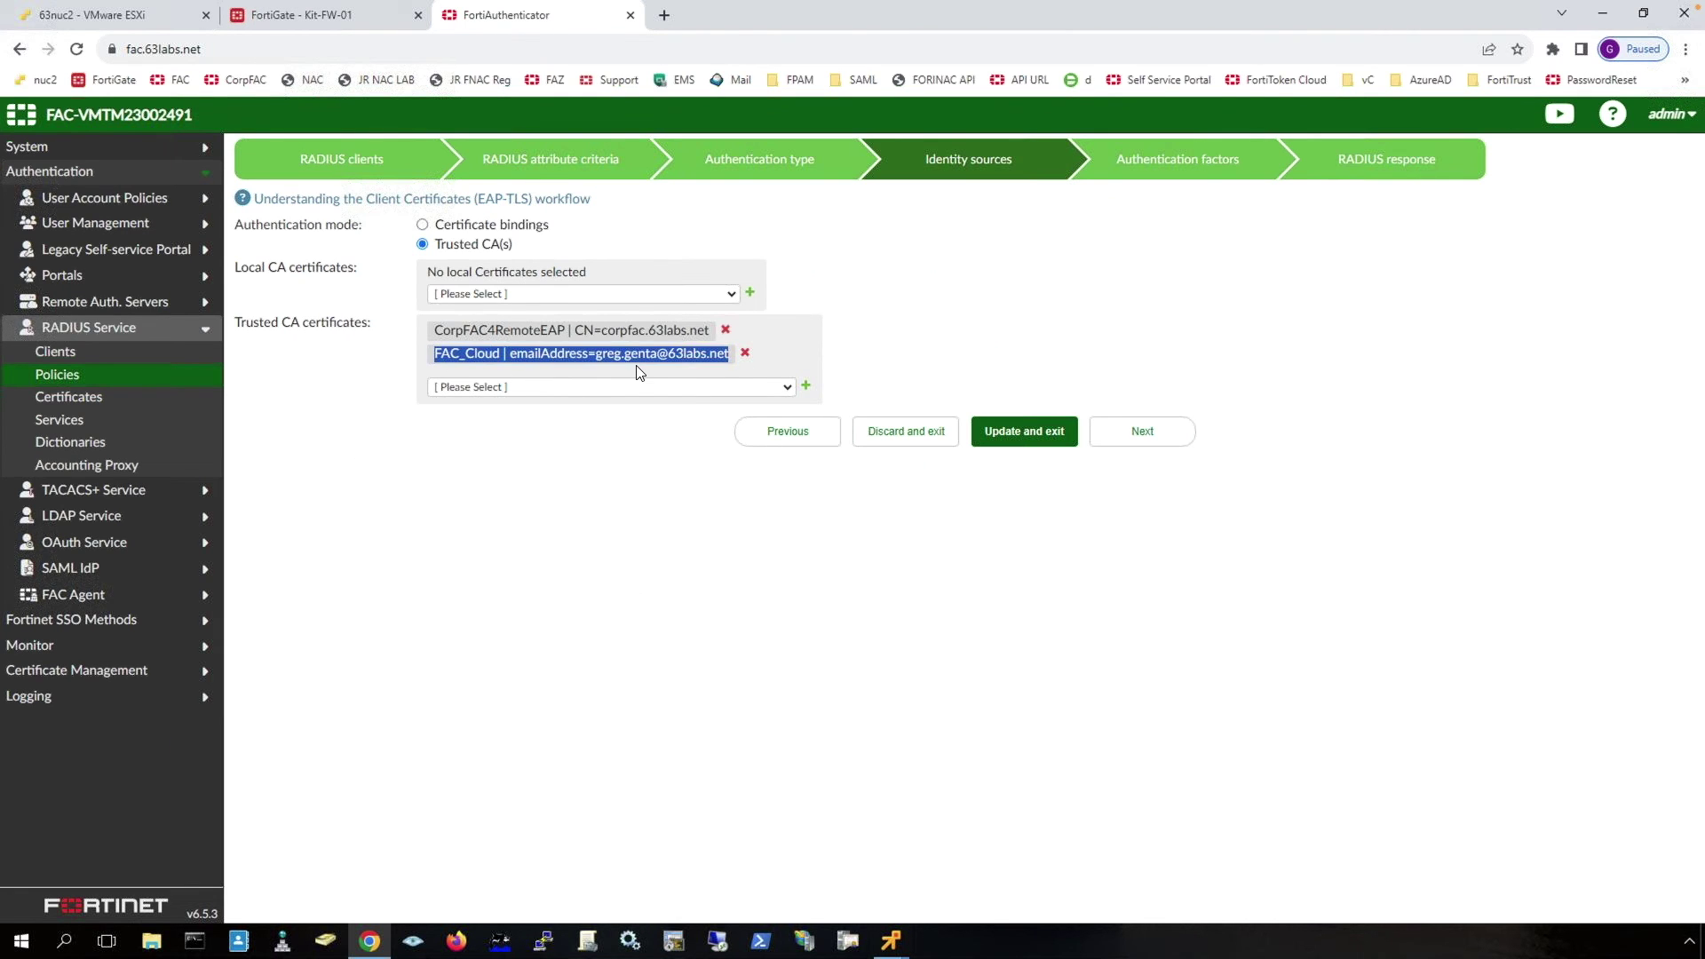
key("ctrl+shift+Tab")
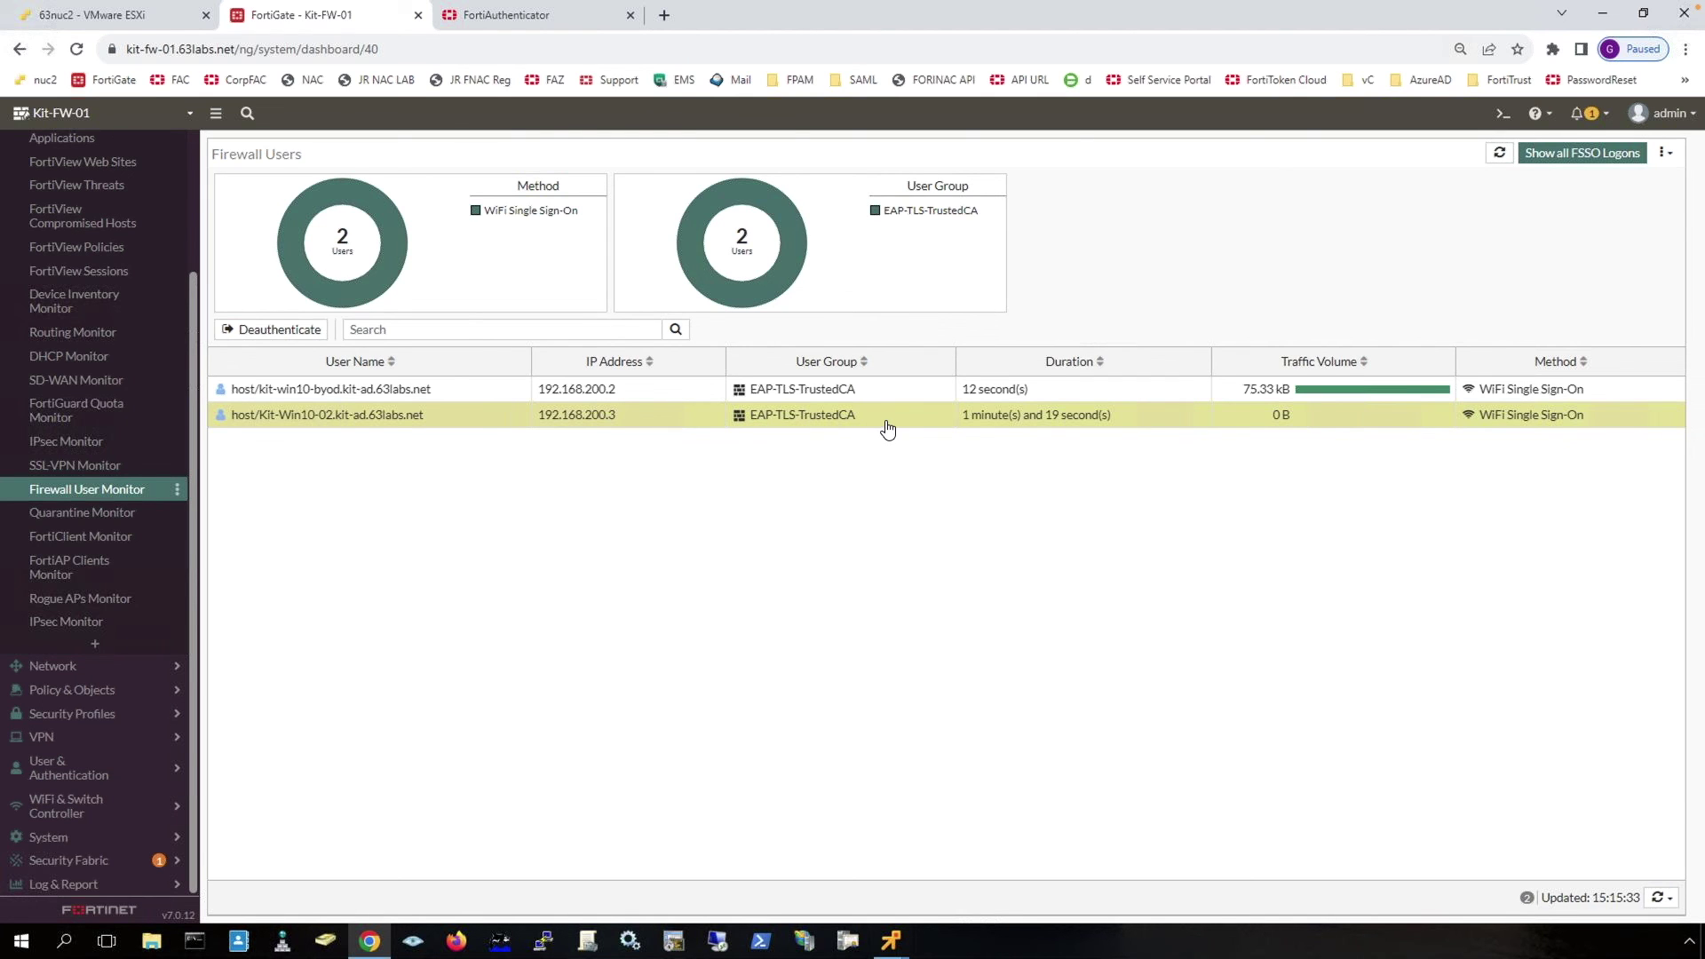
key("ctrl+Tab")
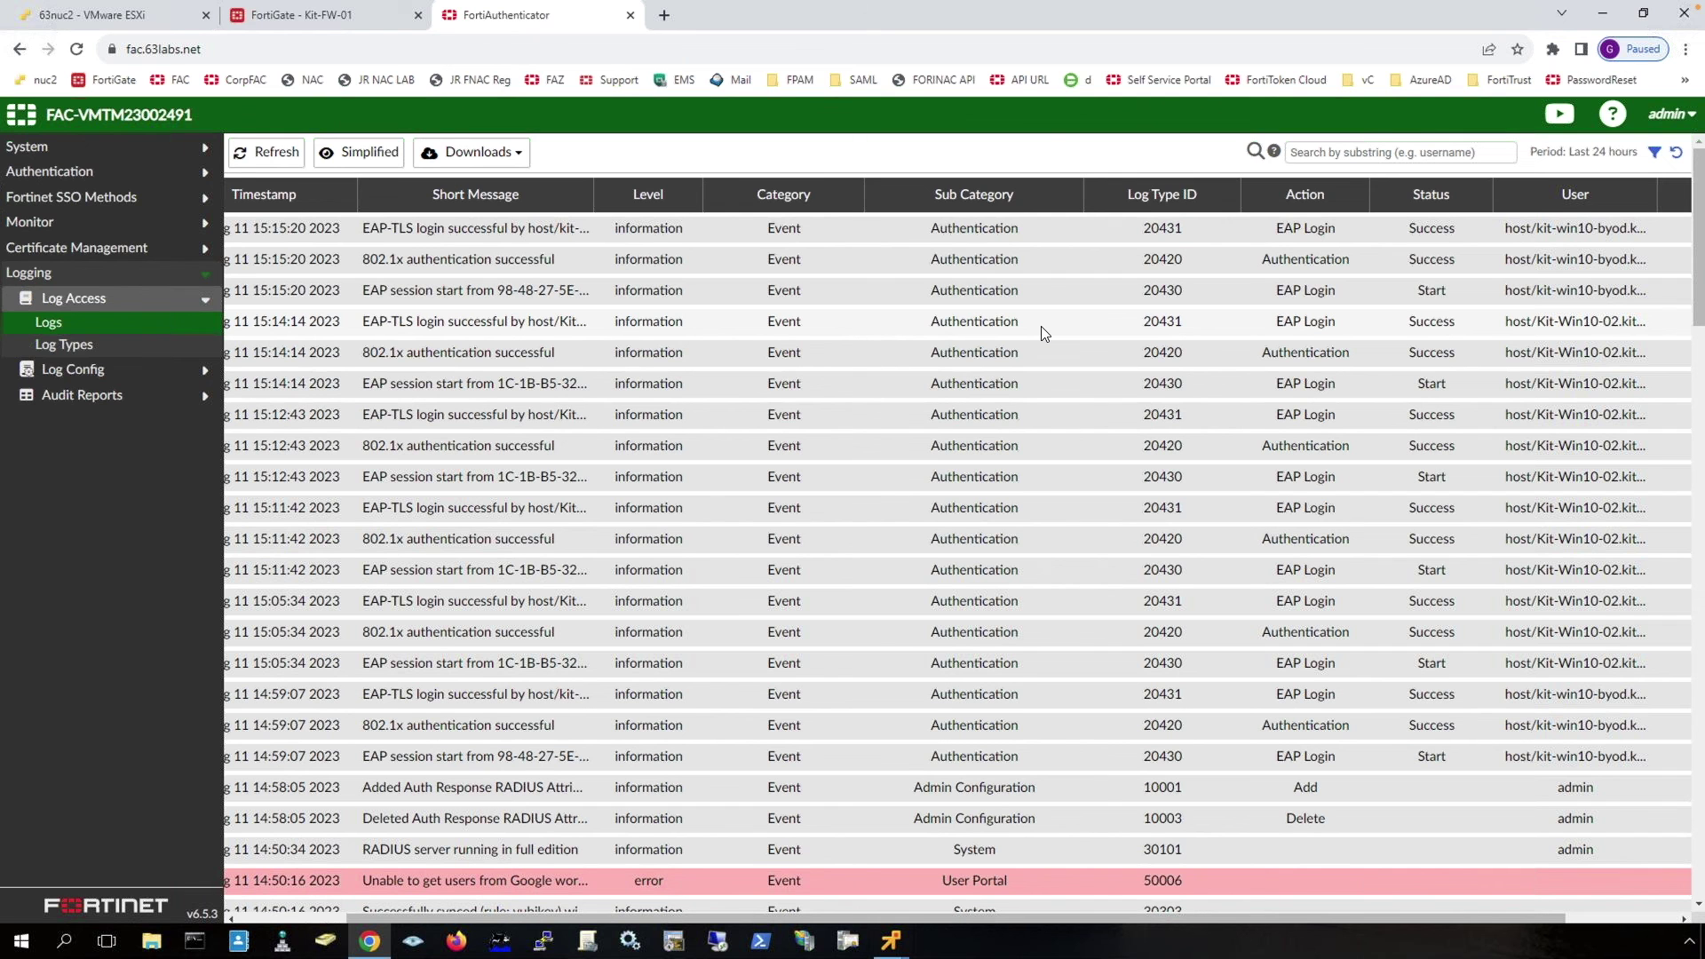
left_click(1307, 328)
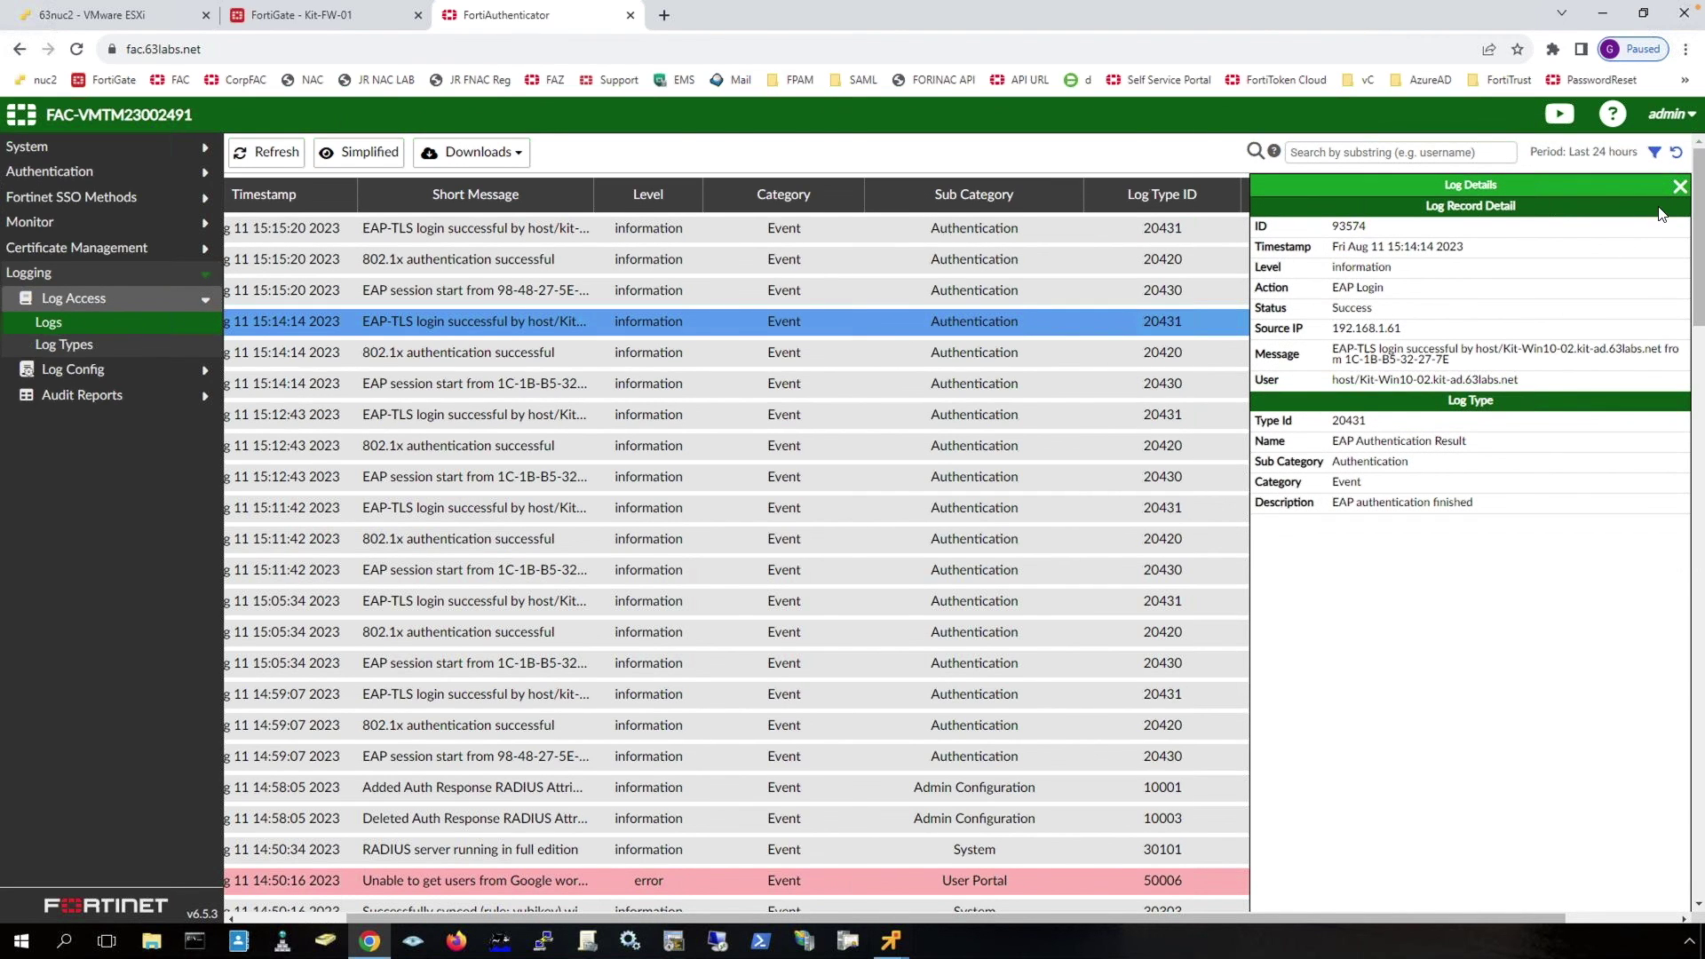